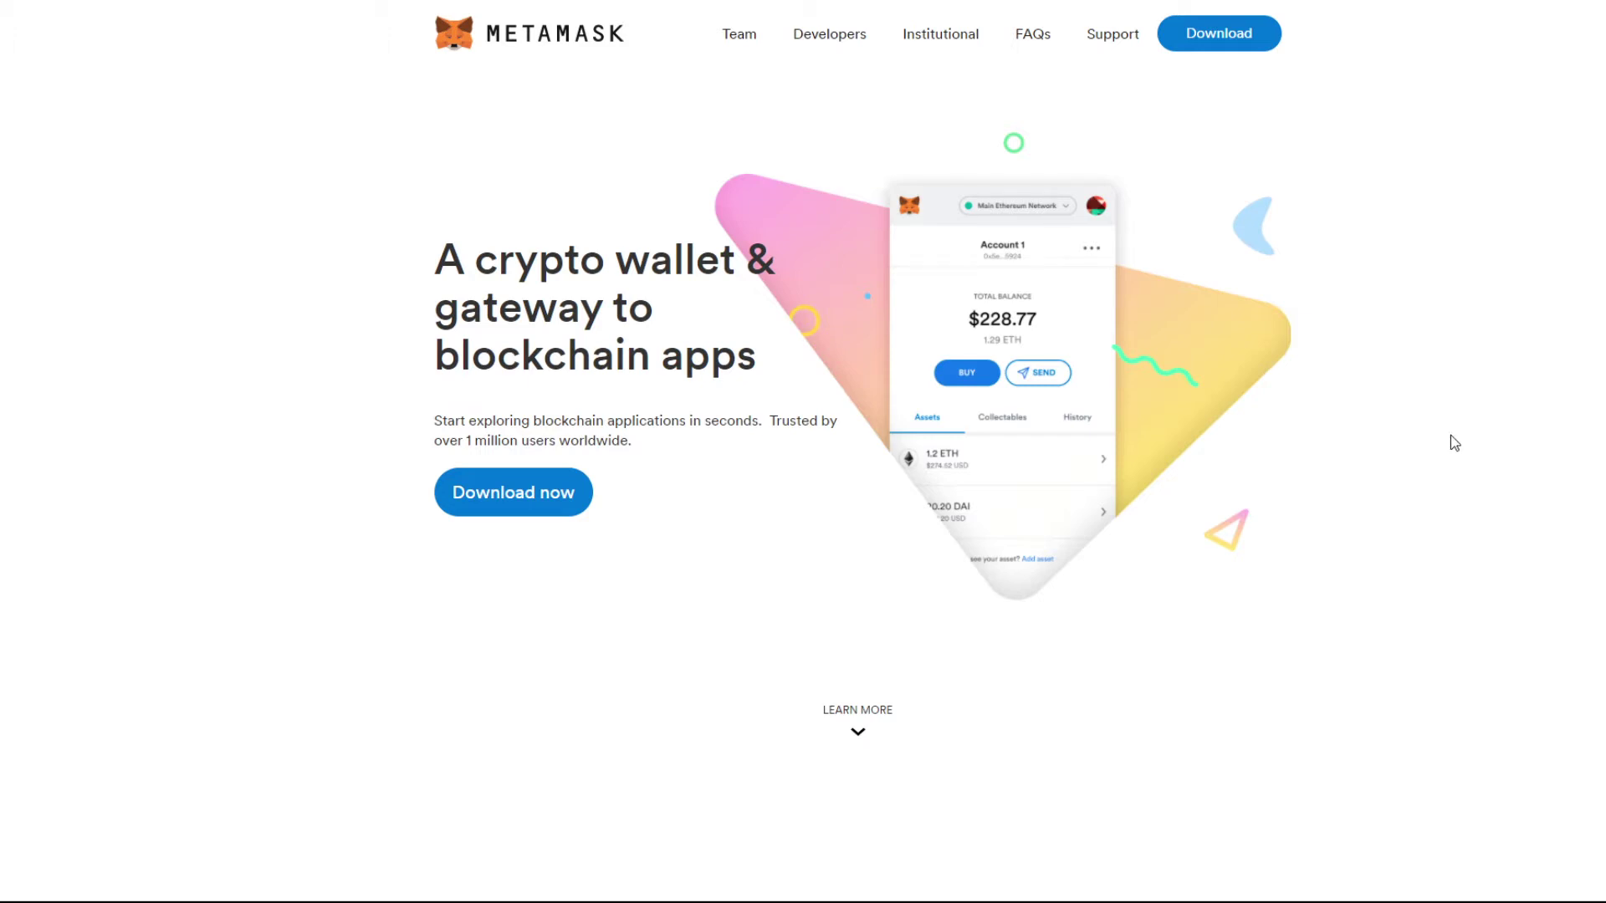
# - Install the MetaMask extension in Chrome from its Chrome Web Store page
pyautogui.scroll(-6, 1452, 440)
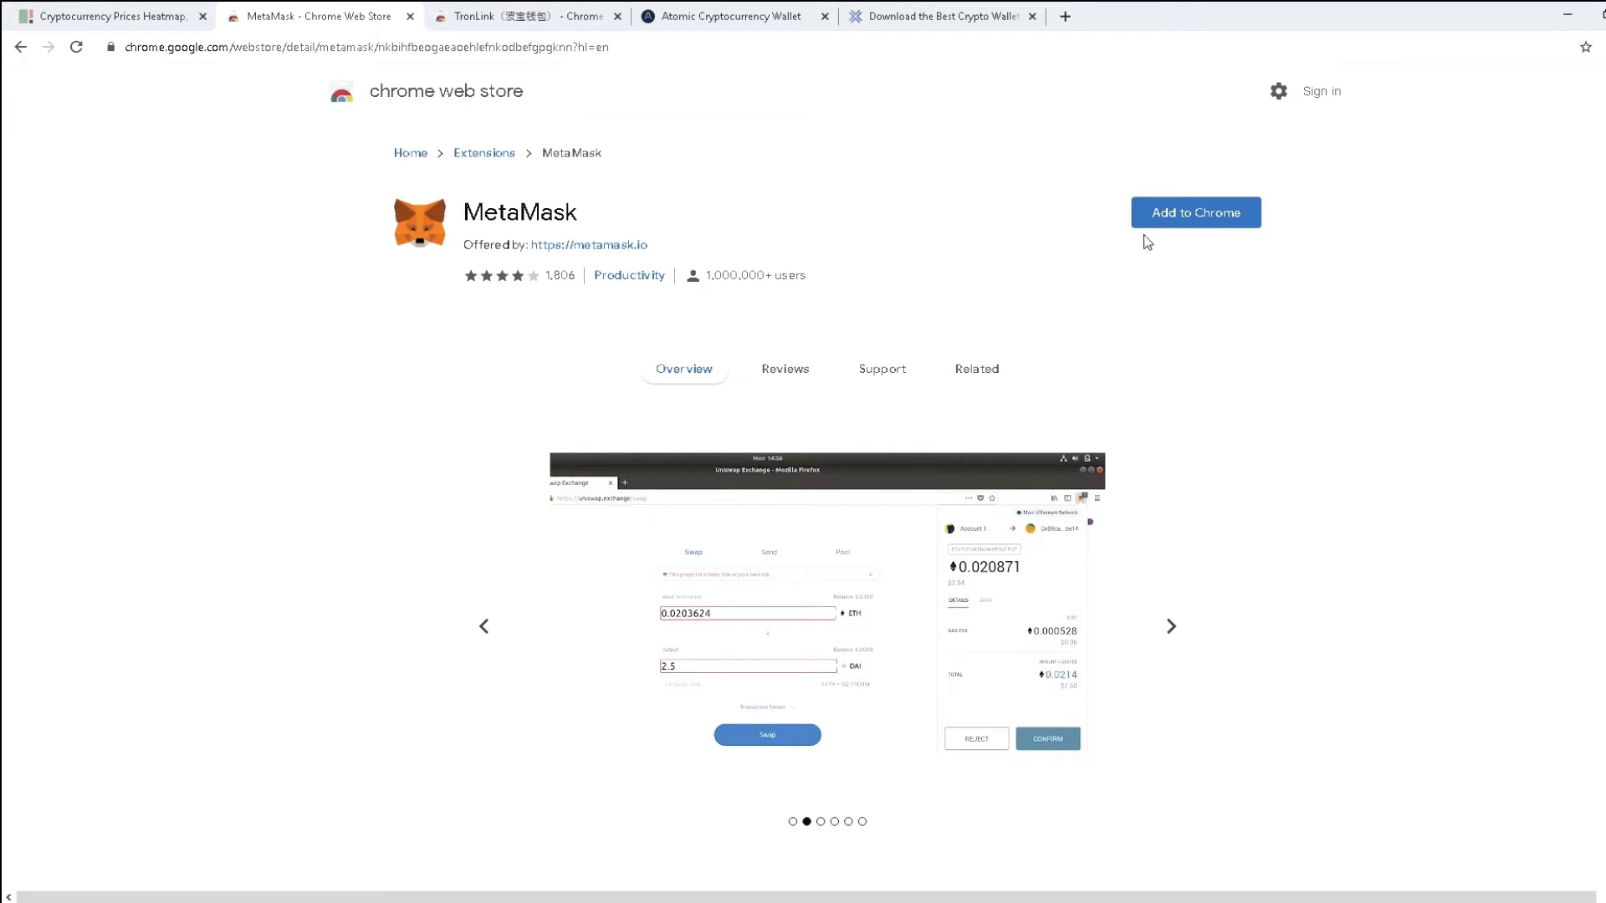
pyautogui.click(1183, 224)
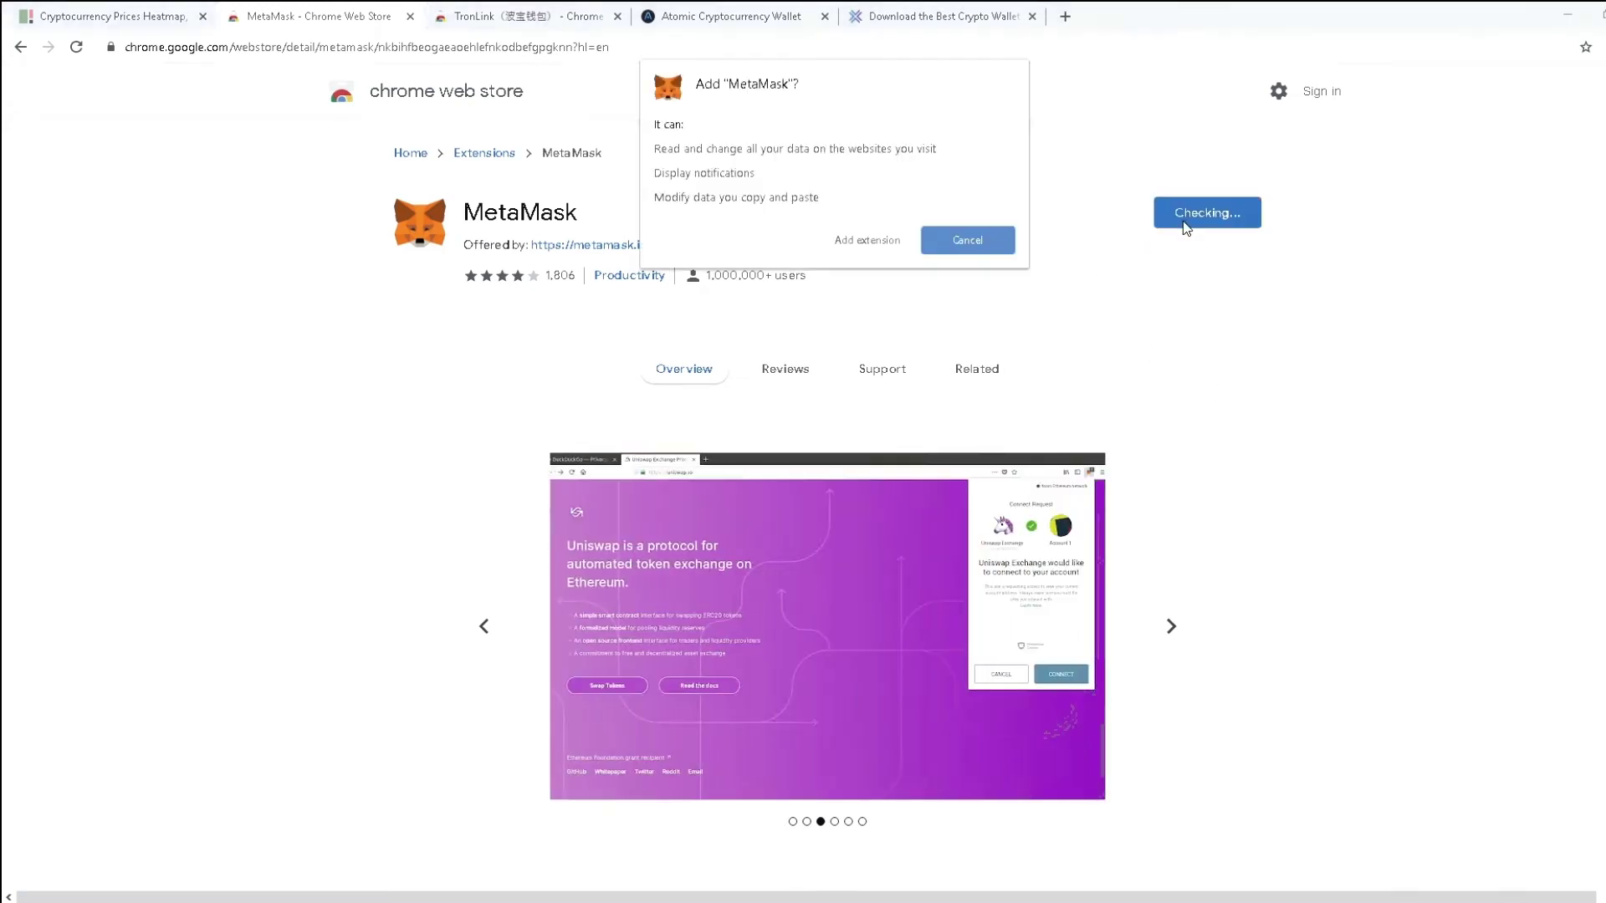
pyautogui.click(870, 241)
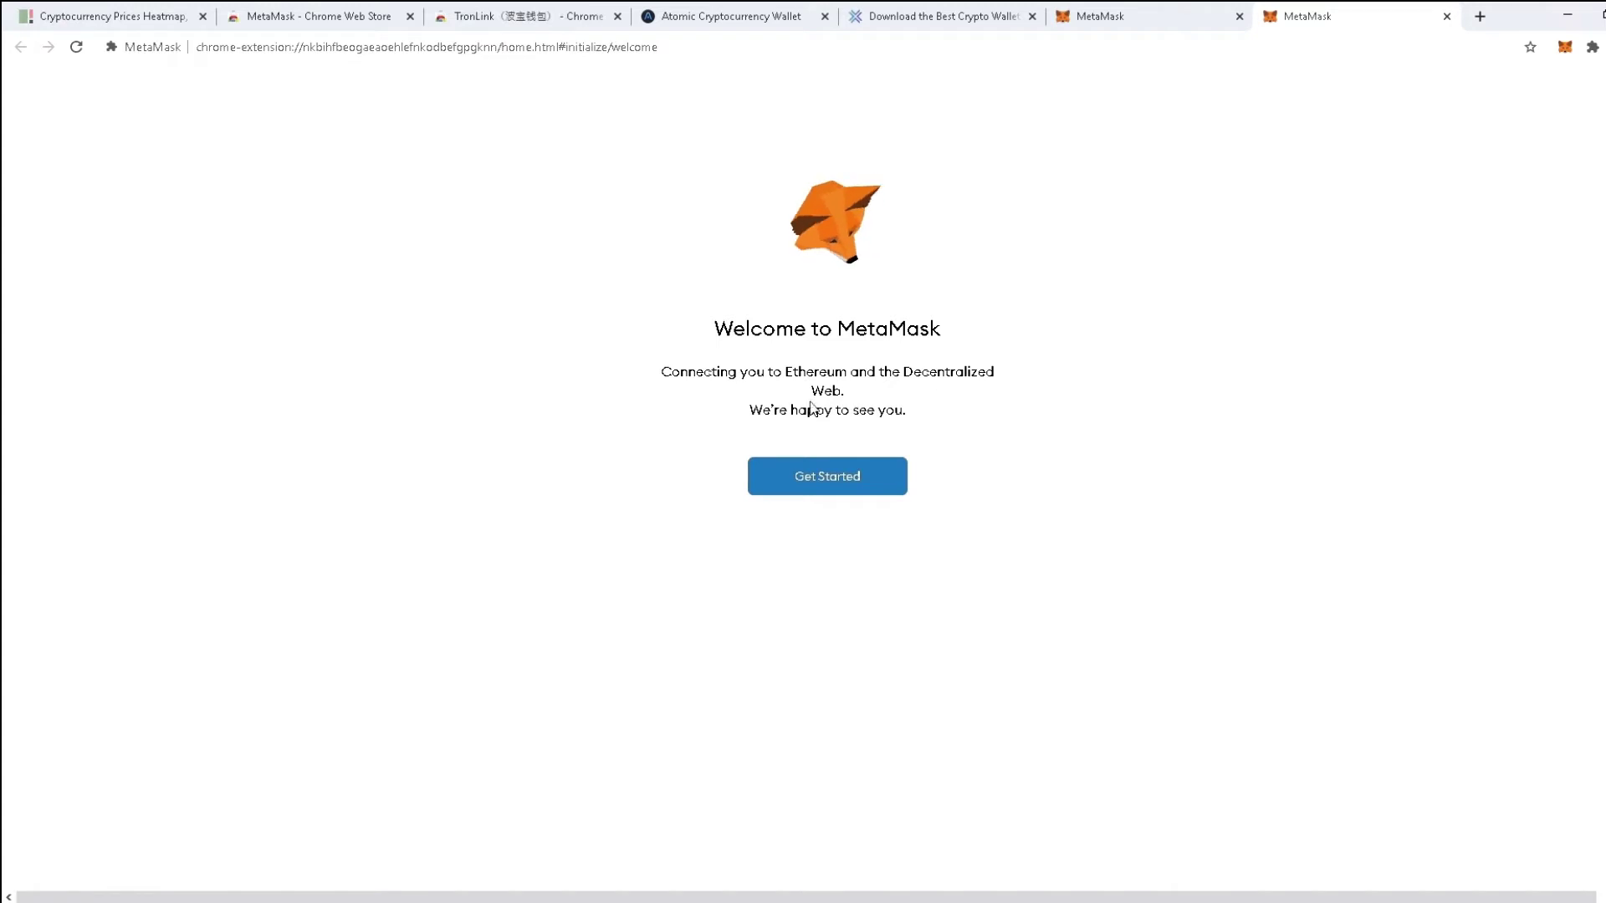
# - Start creating a new MetaMask wallet and agree to the anonymized usage data collection
pyautogui.click(827, 484)
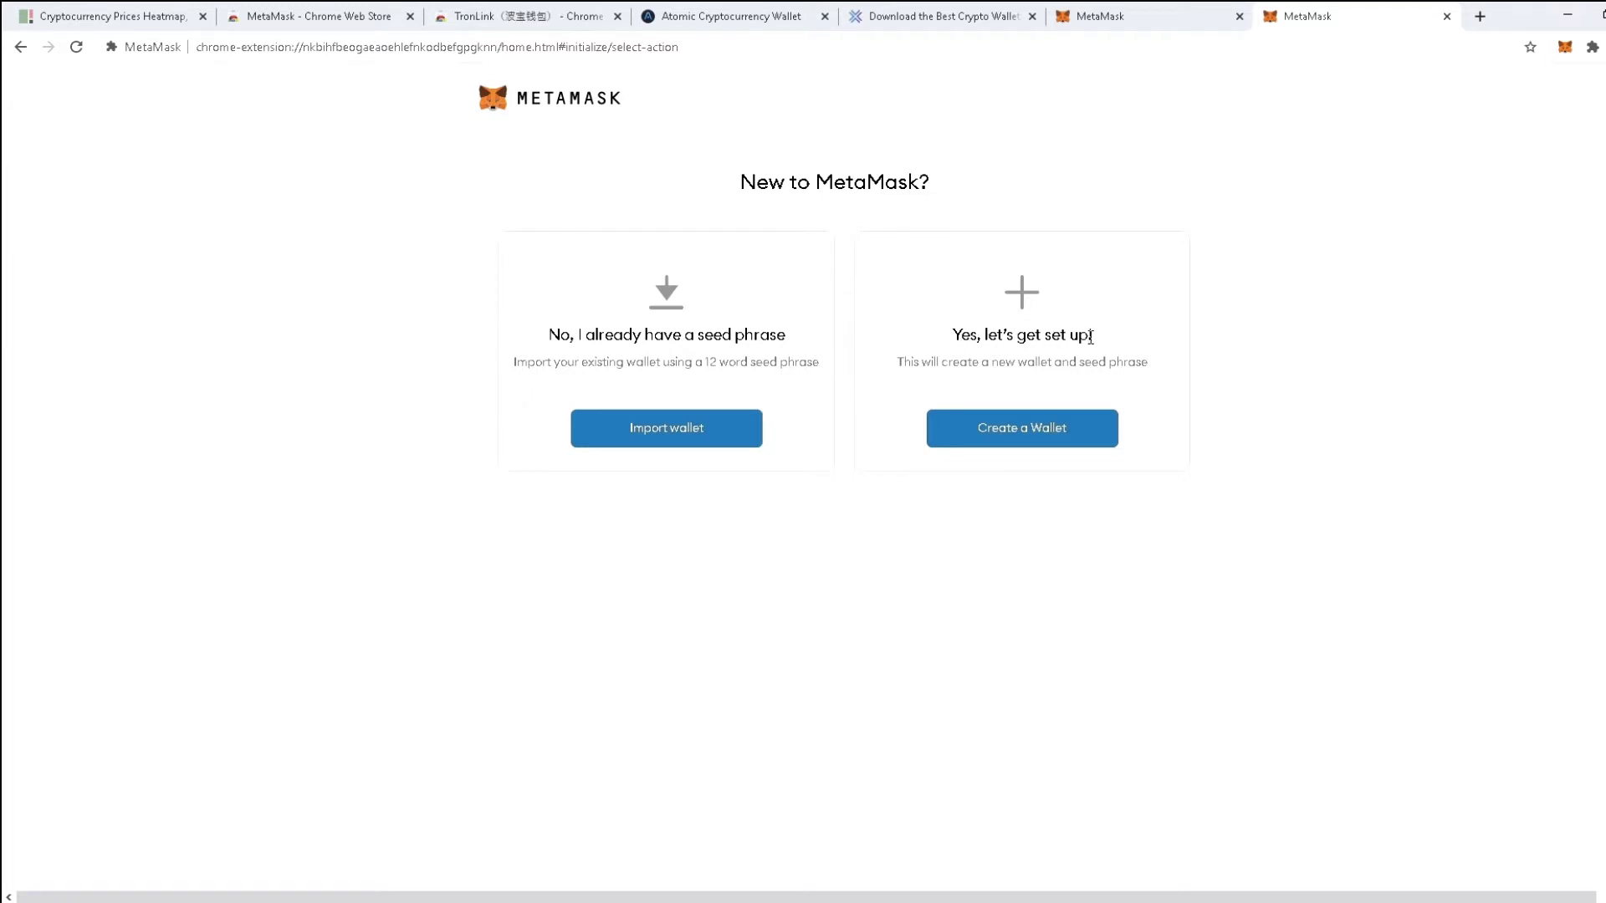
pyautogui.click(1012, 437)
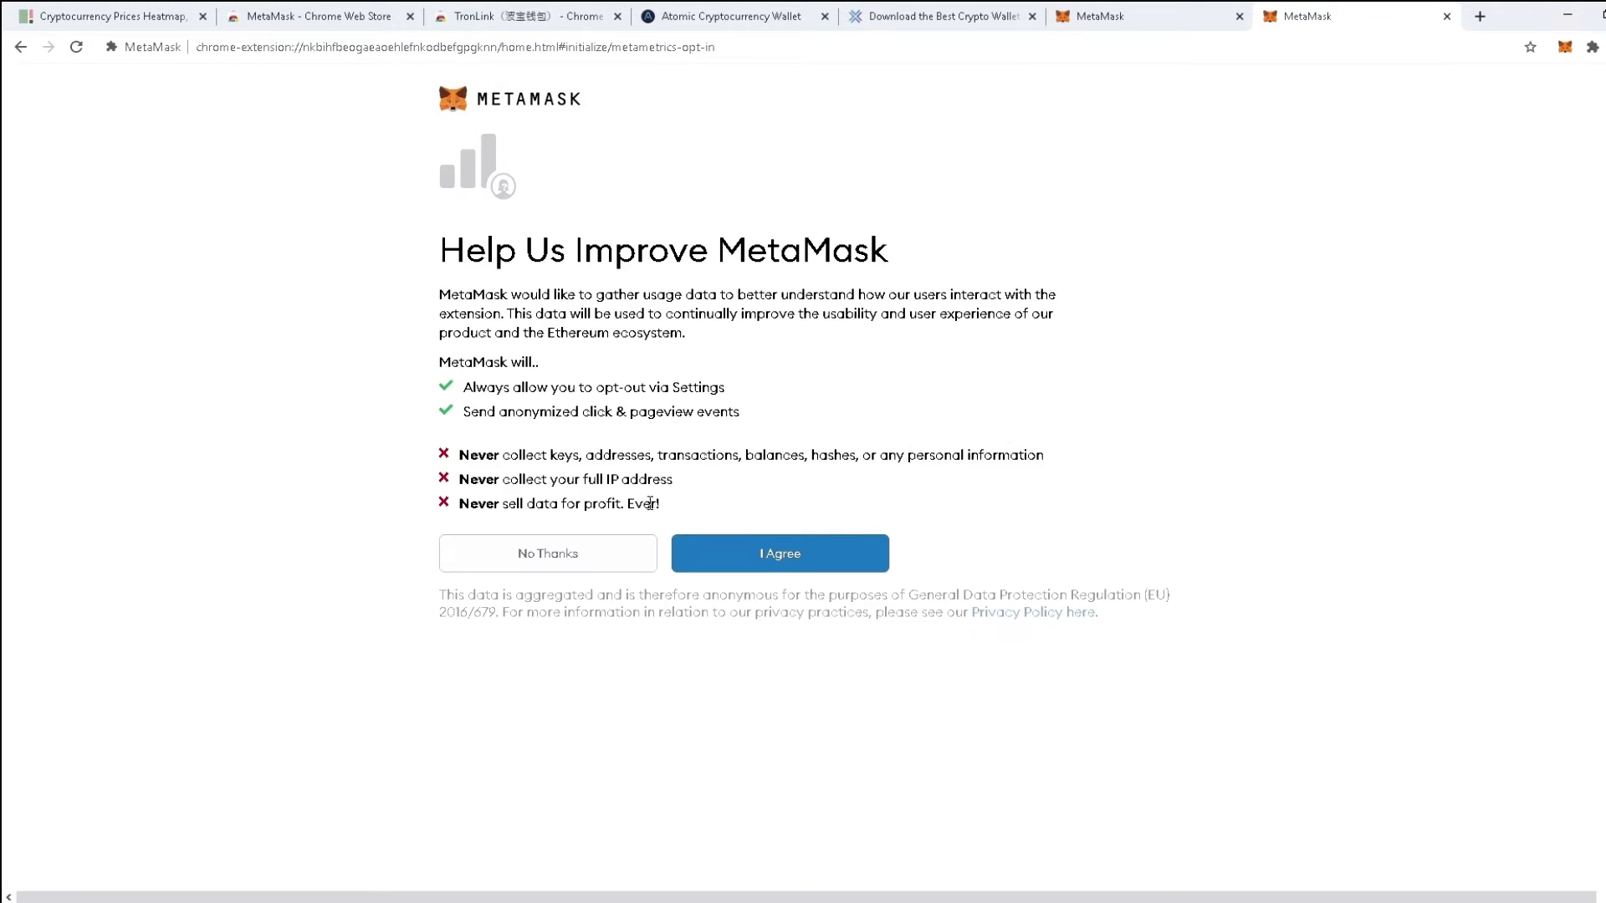
pyautogui.click(777, 555)
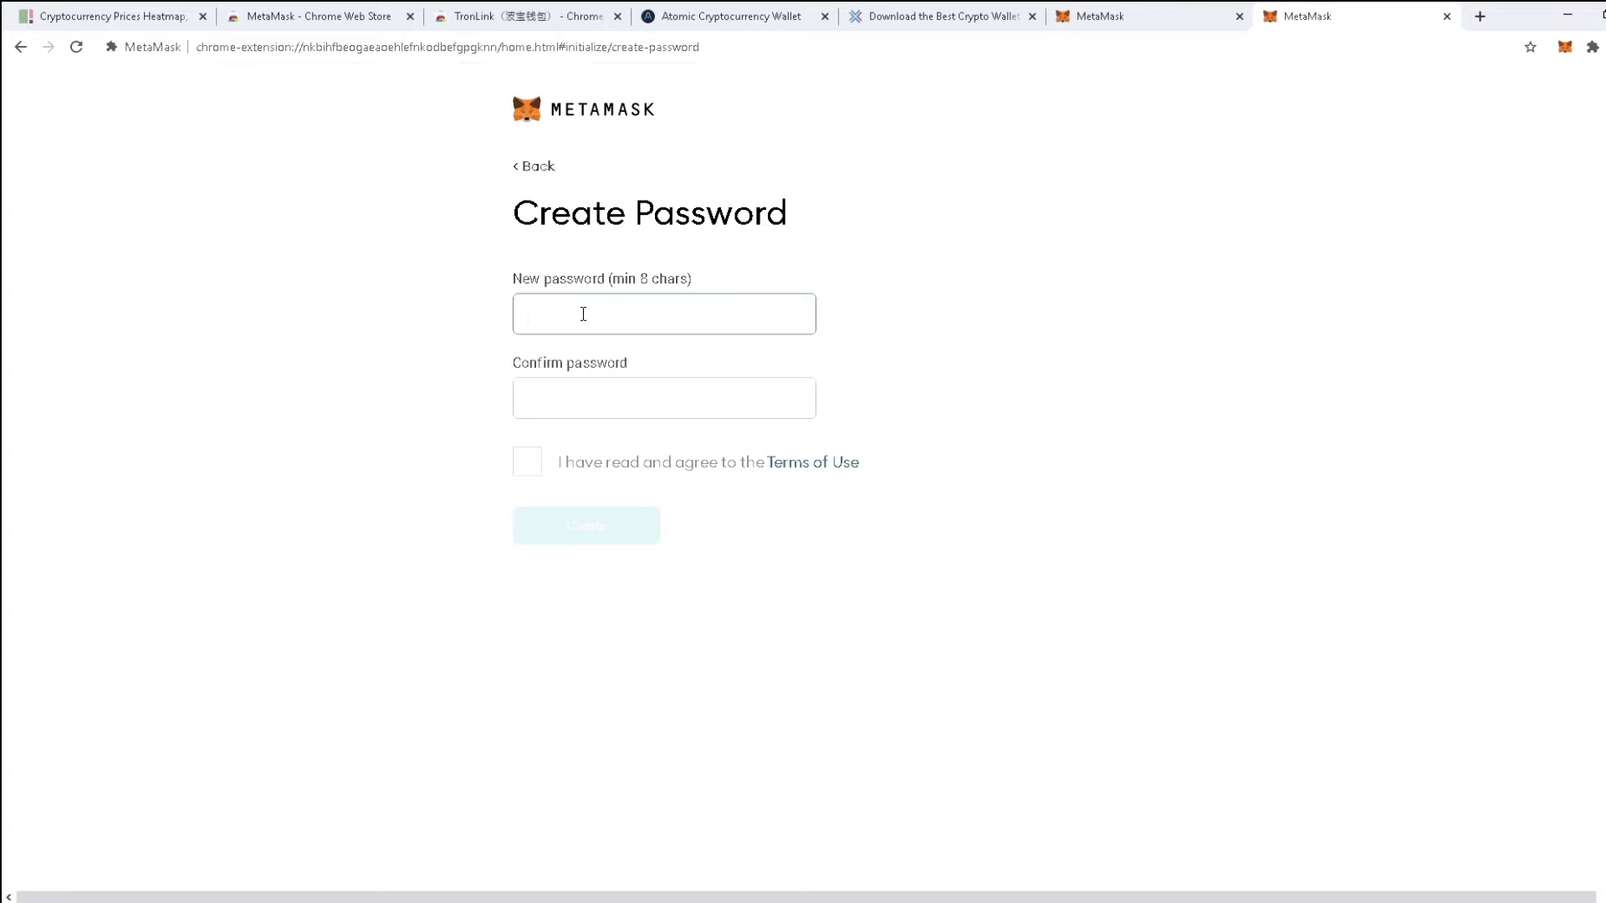
# - Enter and confirm a new wallet password of at least 8 characters, accept the Terms of Use and create the wallet
pyautogui.write('••••••')
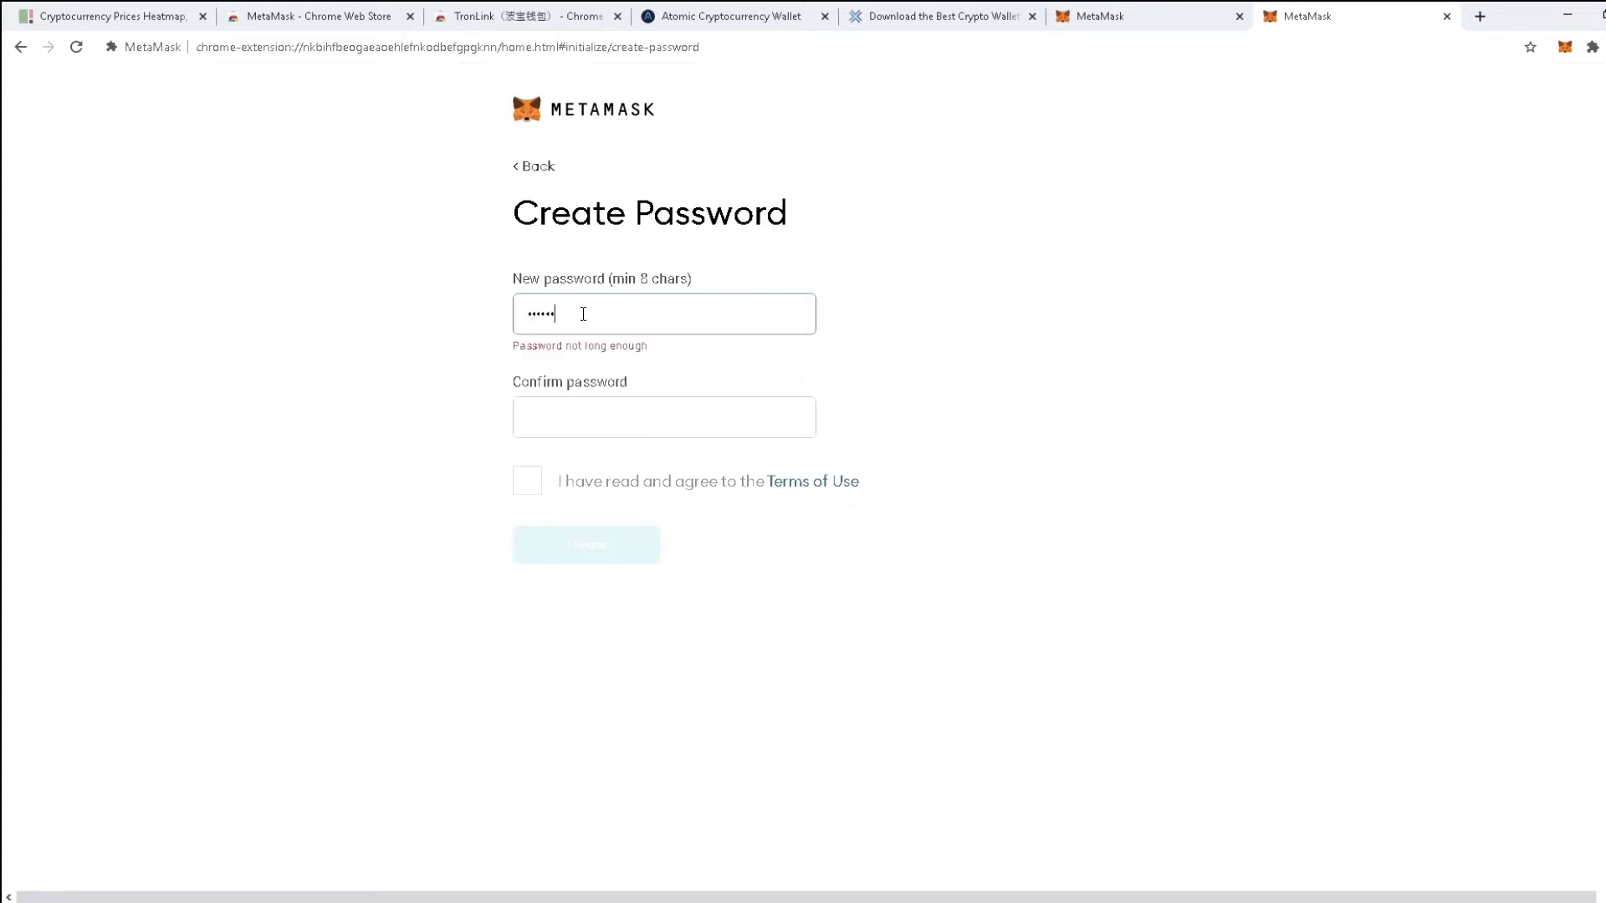
pyautogui.write('••')
pyautogui.click(580, 412)
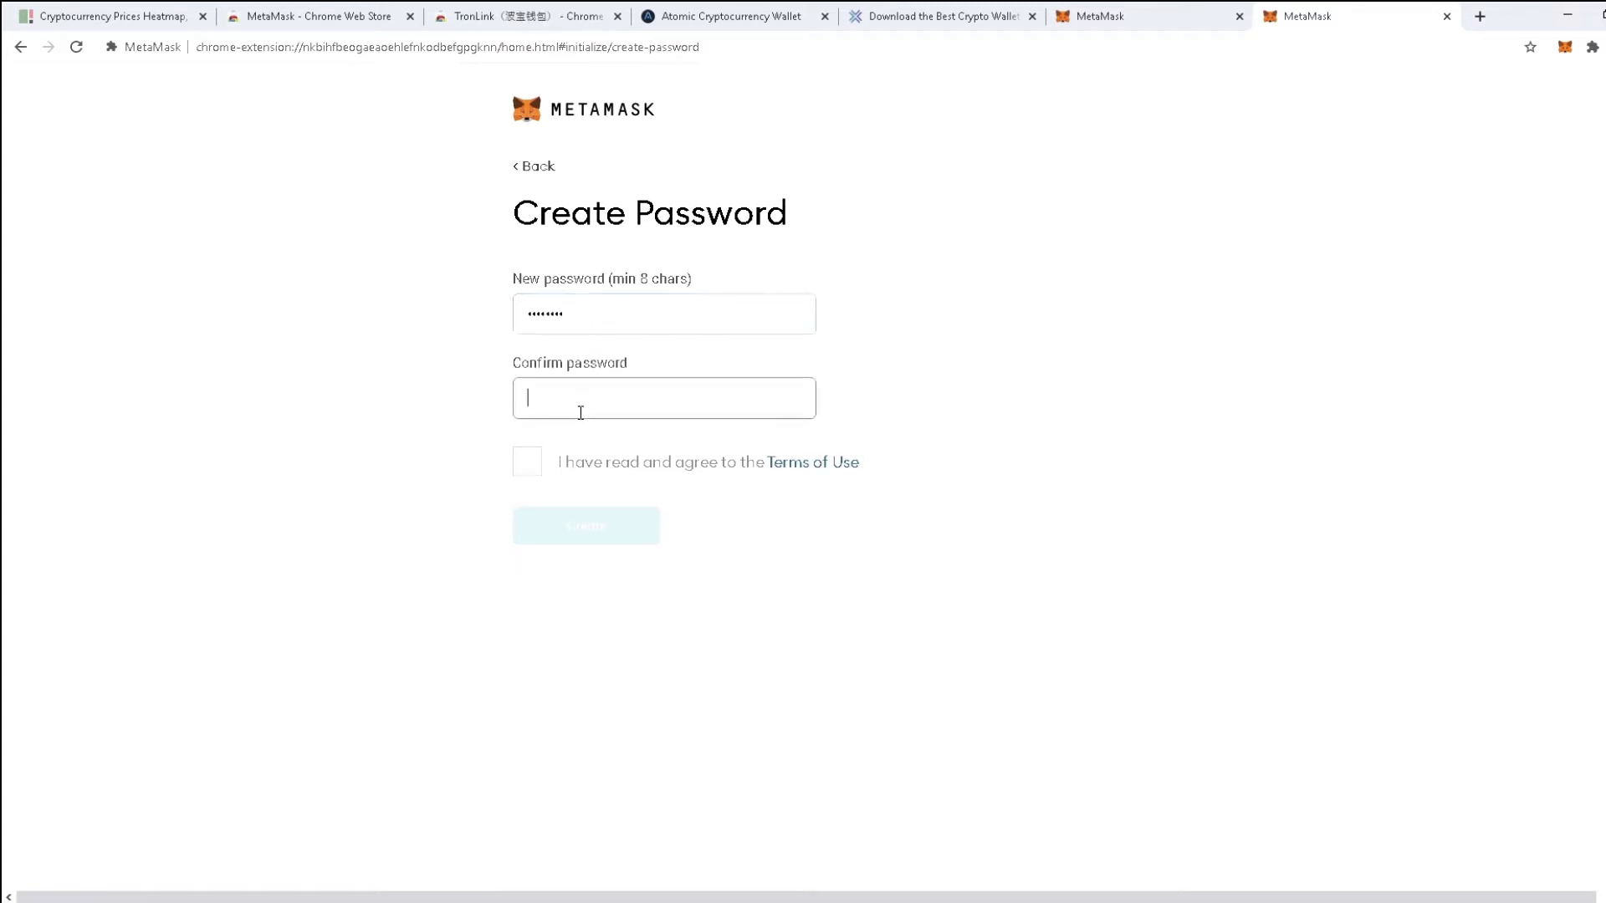
pyautogui.write('•••••••')
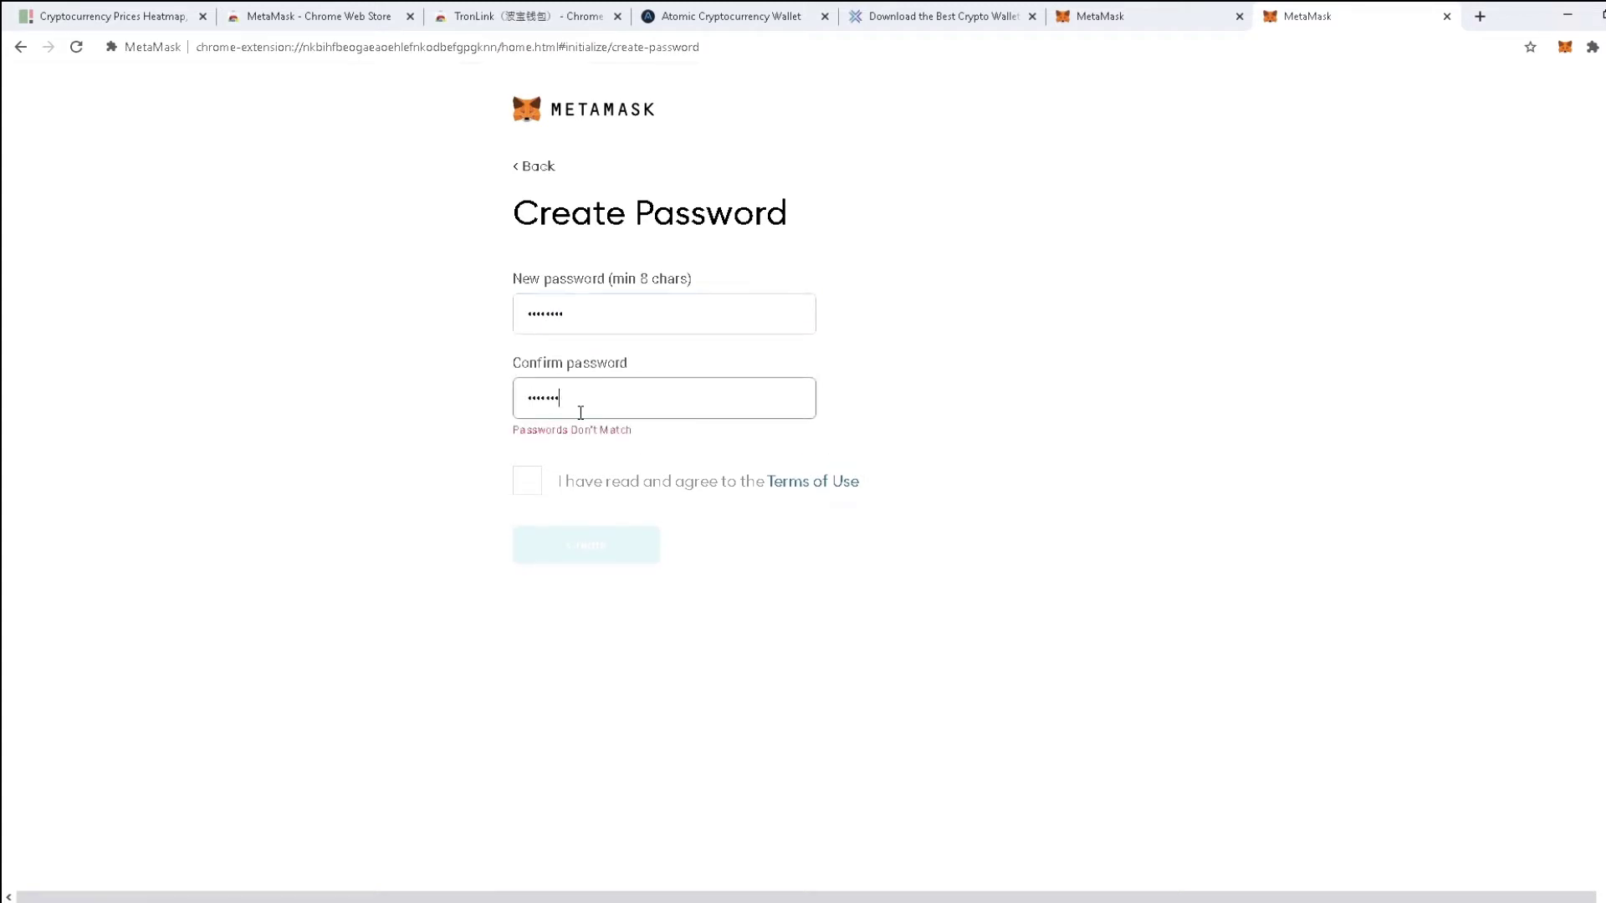
pyautogui.write('•')
pyautogui.click(526, 466)
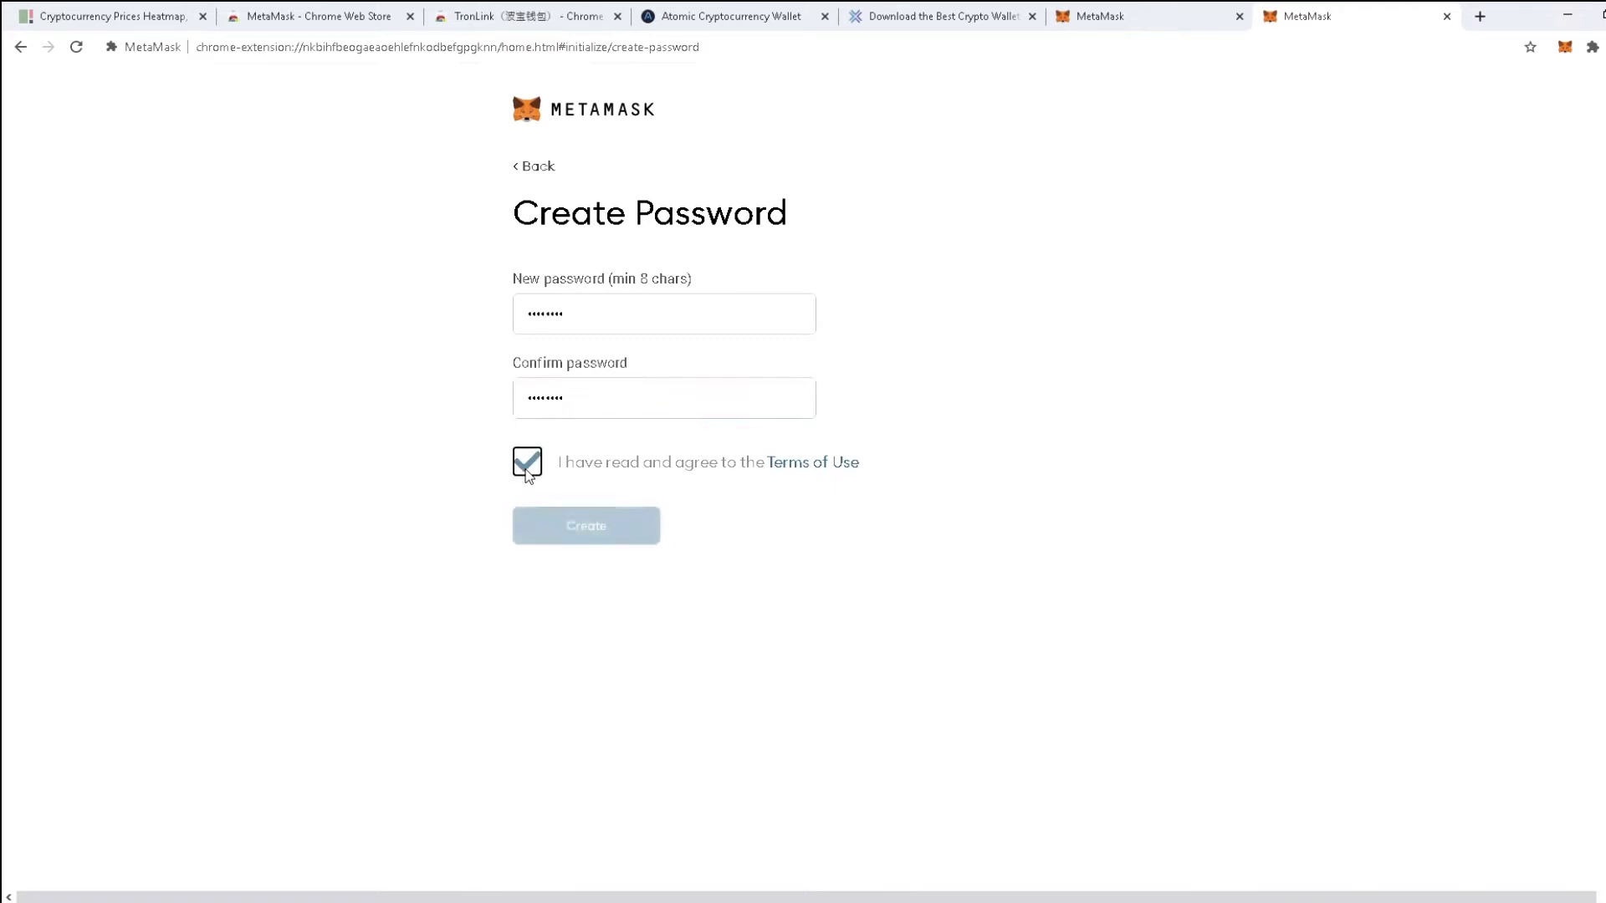
pyautogui.click(592, 524)
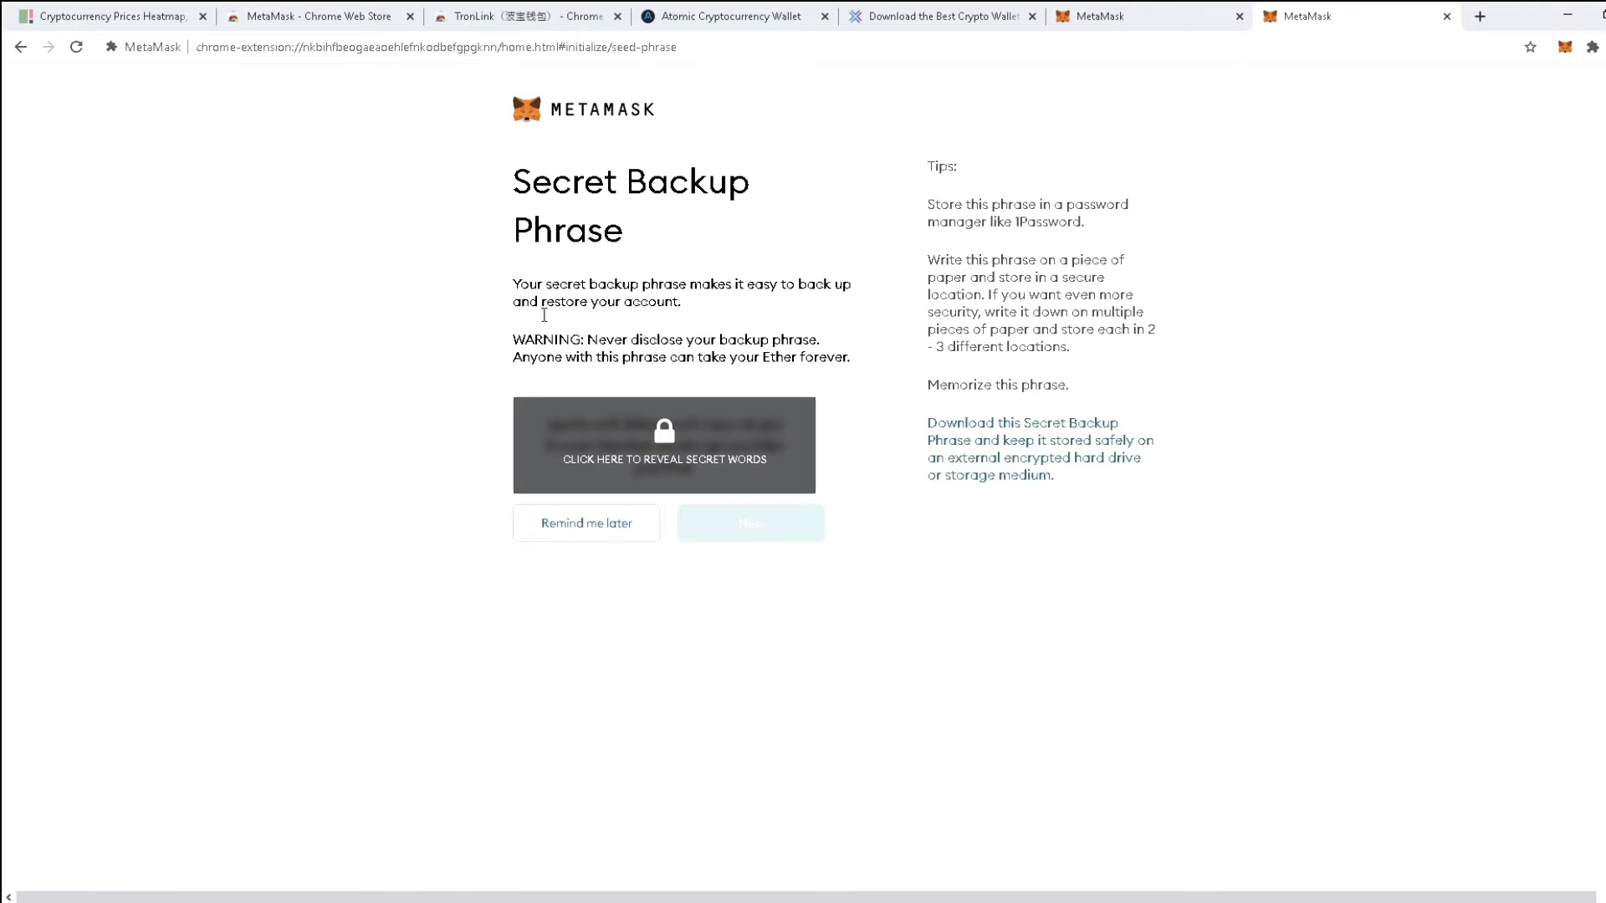
# - Reveal the wallet's secret backup phrase, highlight its words for reading, and continue to the phrase confirmation
pyautogui.click(654, 468)
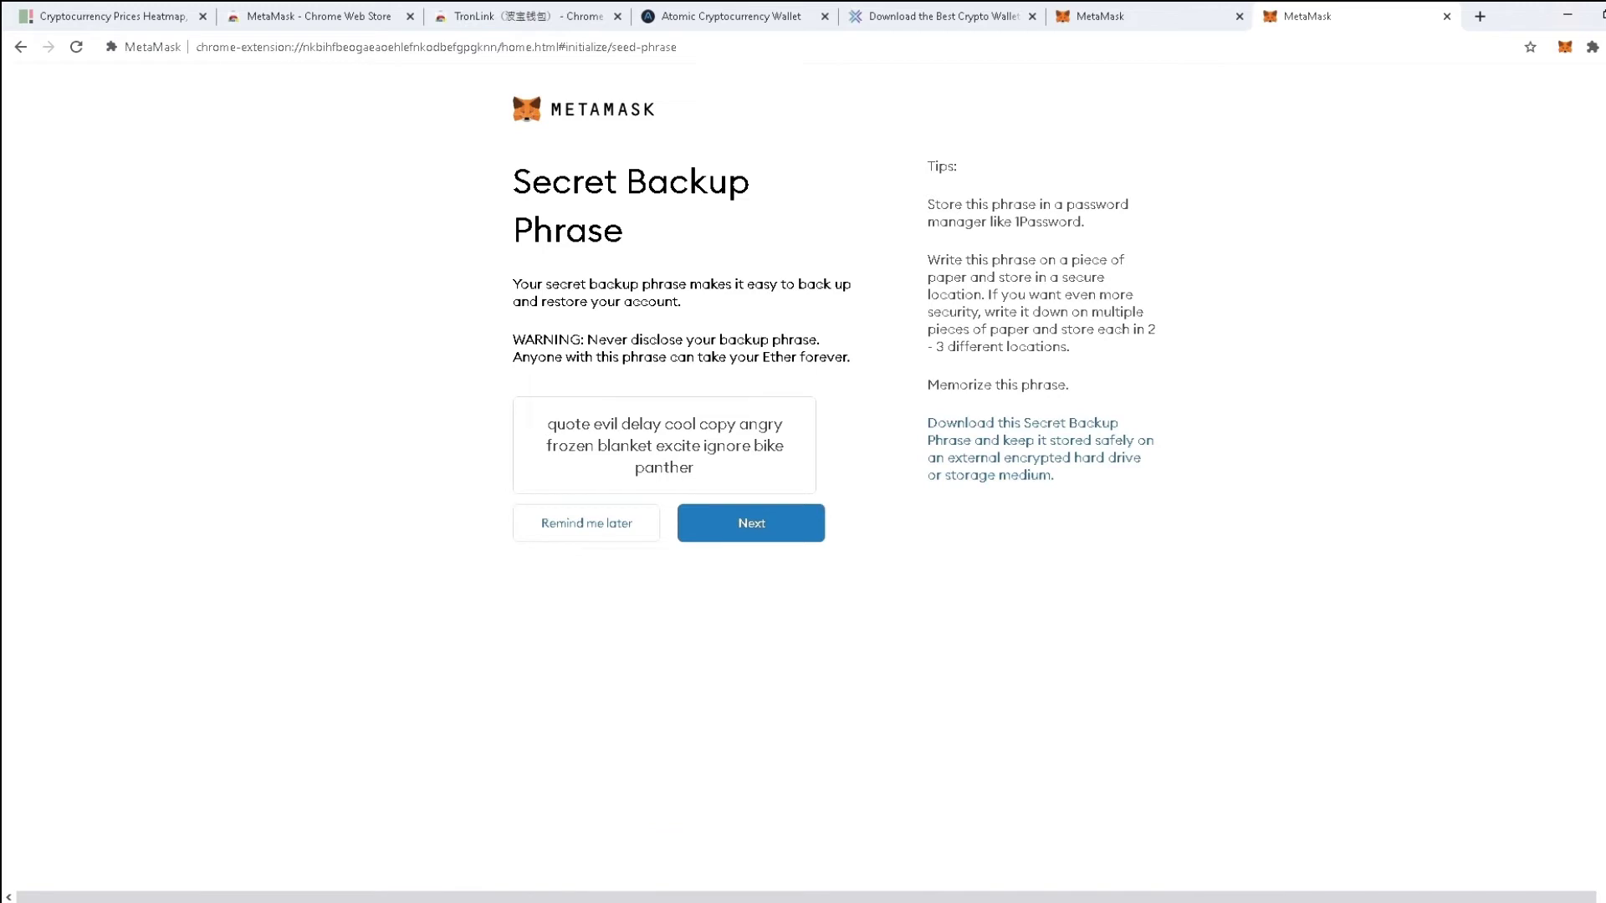
pyautogui.moveTo(548, 424); pyautogui.dragTo(711, 475)
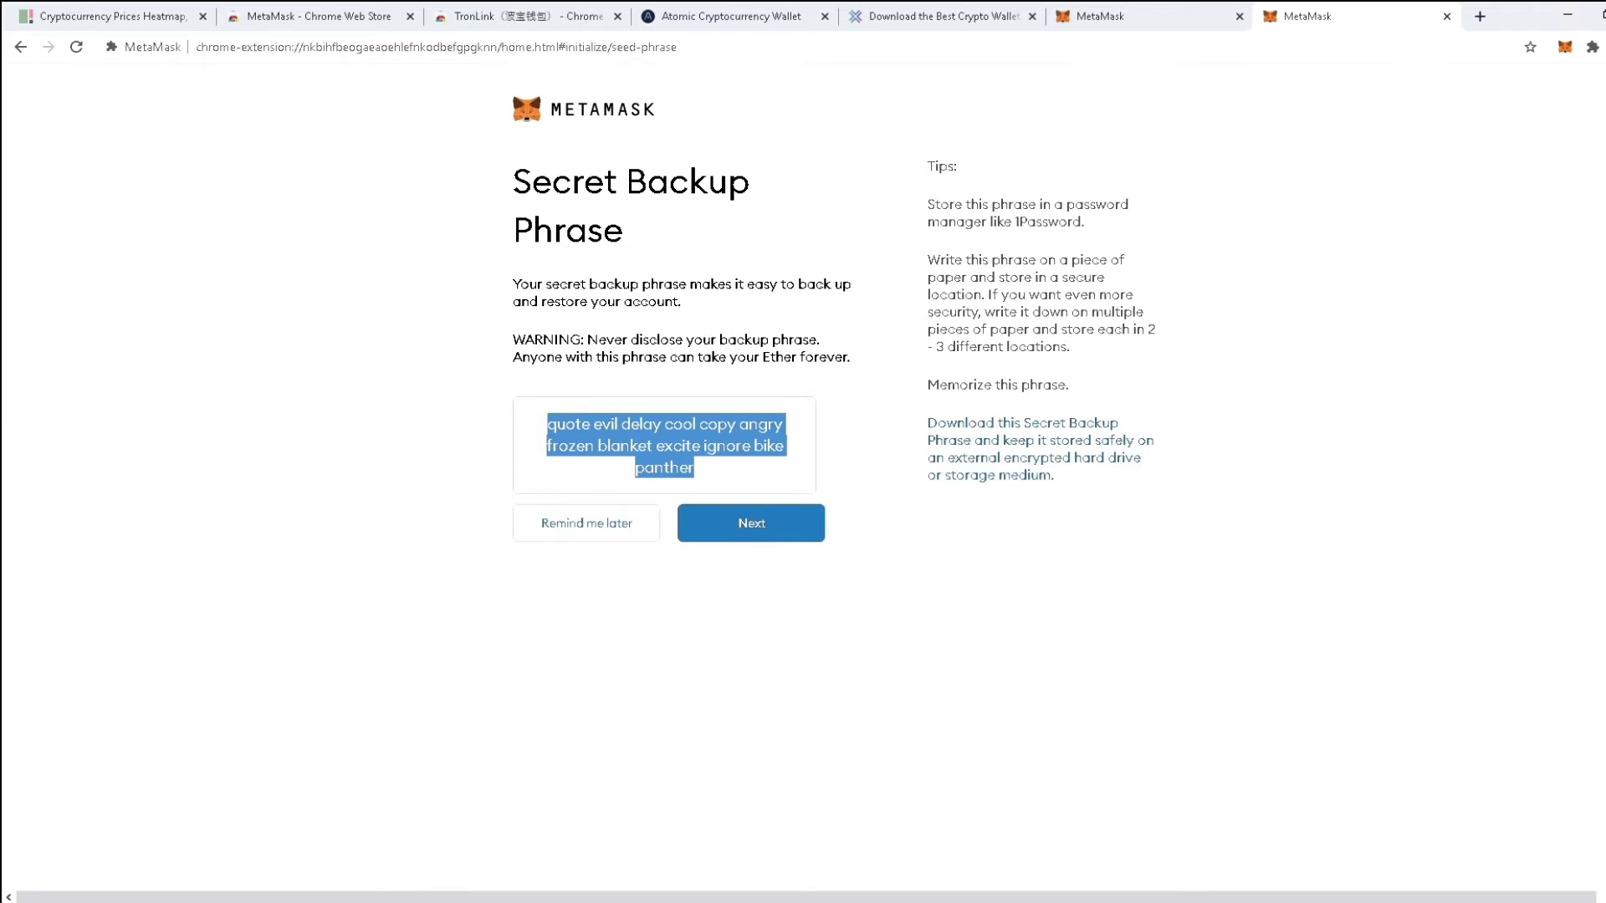
pyautogui.click(460, 331)
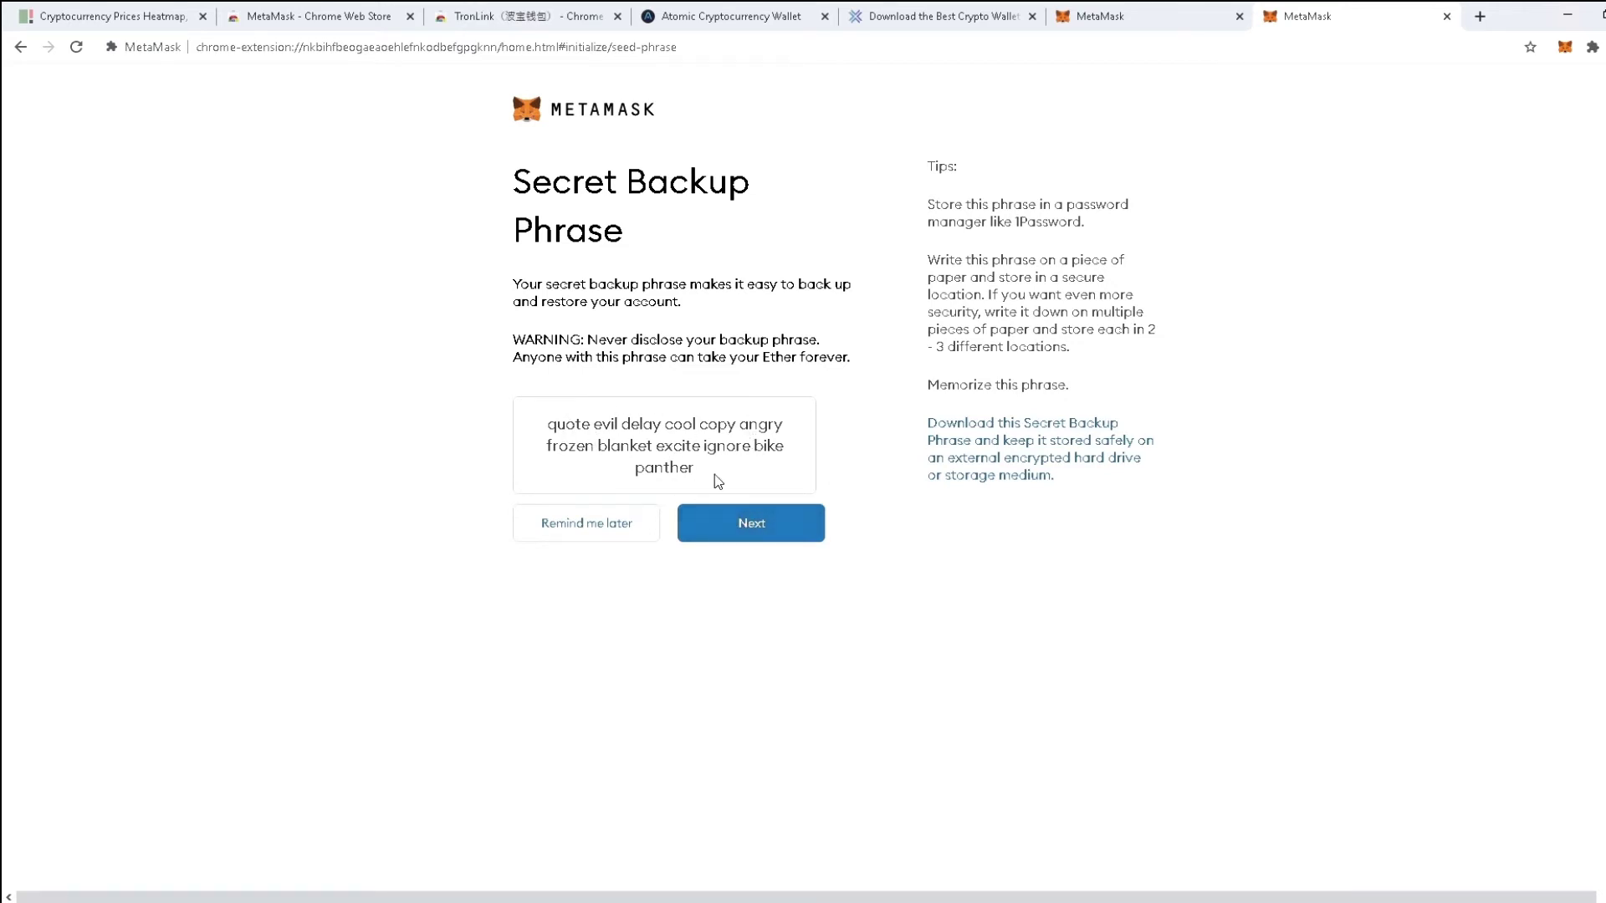
pyautogui.click(751, 524)
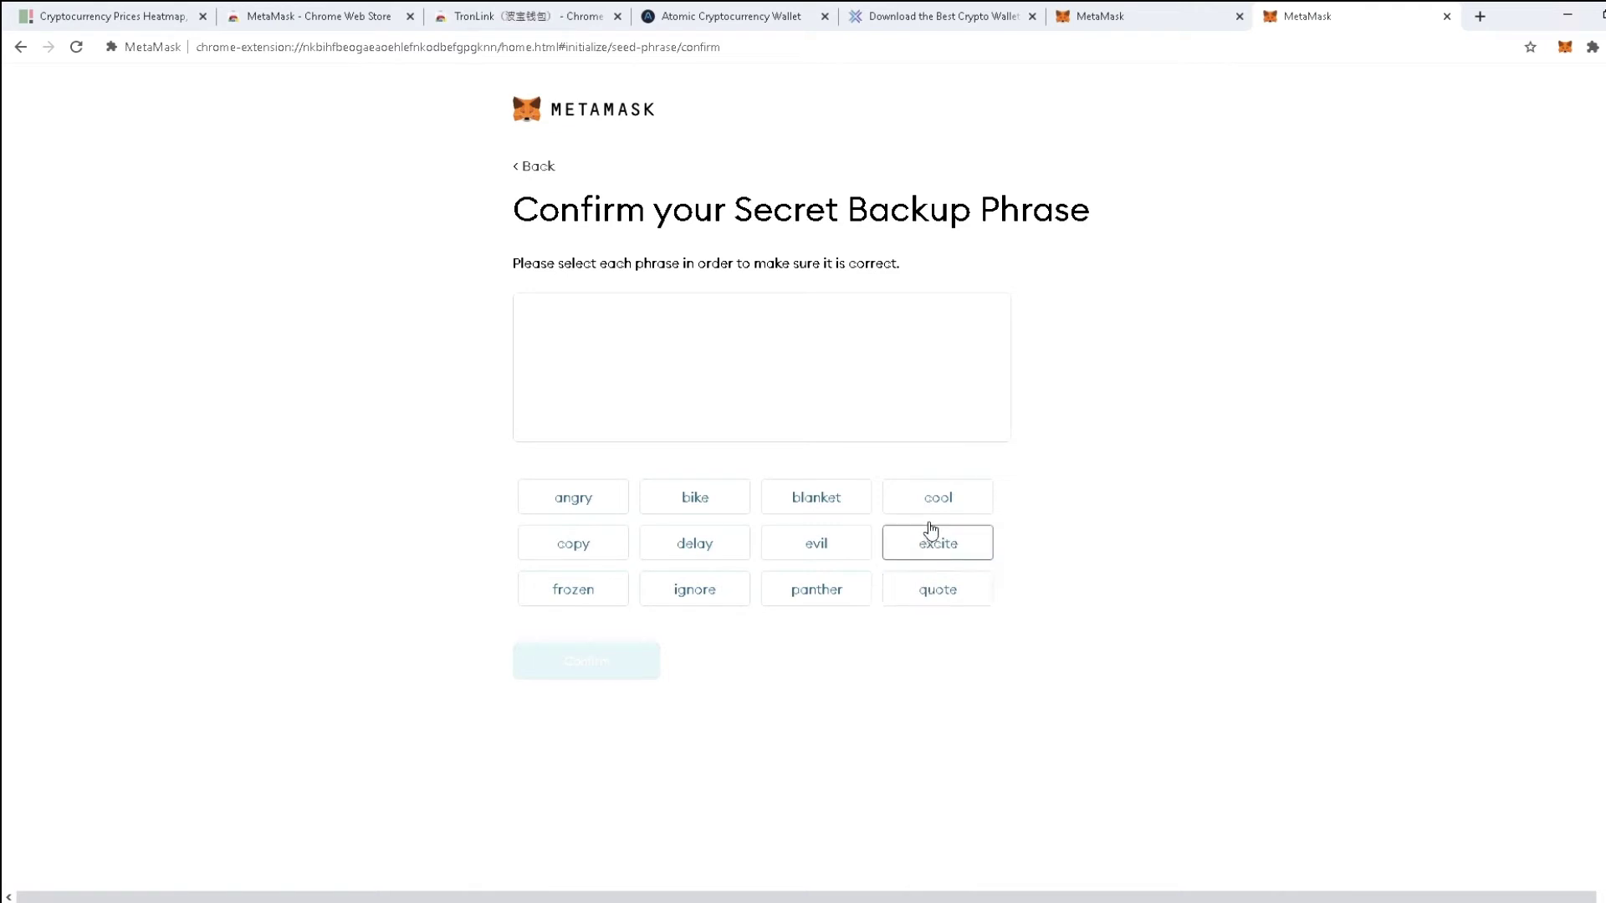
# - Confirm the secret backup phrase by selecting all twelve words in their original order, and finish the wallet setup
pyautogui.click(892, 599)
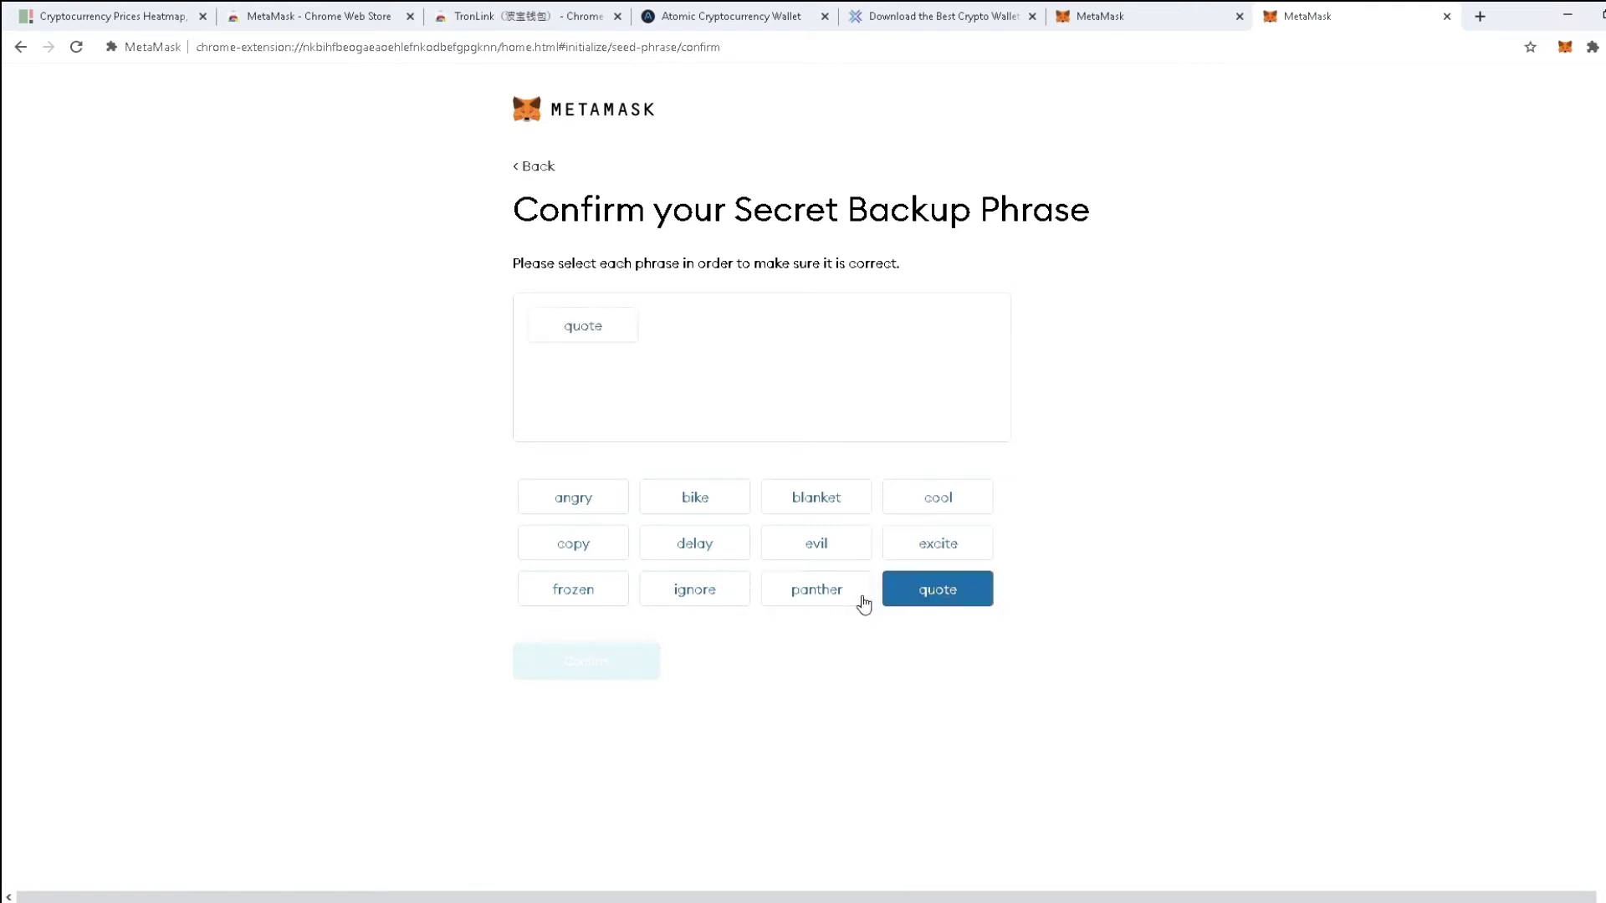
pyautogui.click(809, 548)
pyautogui.click(683, 550)
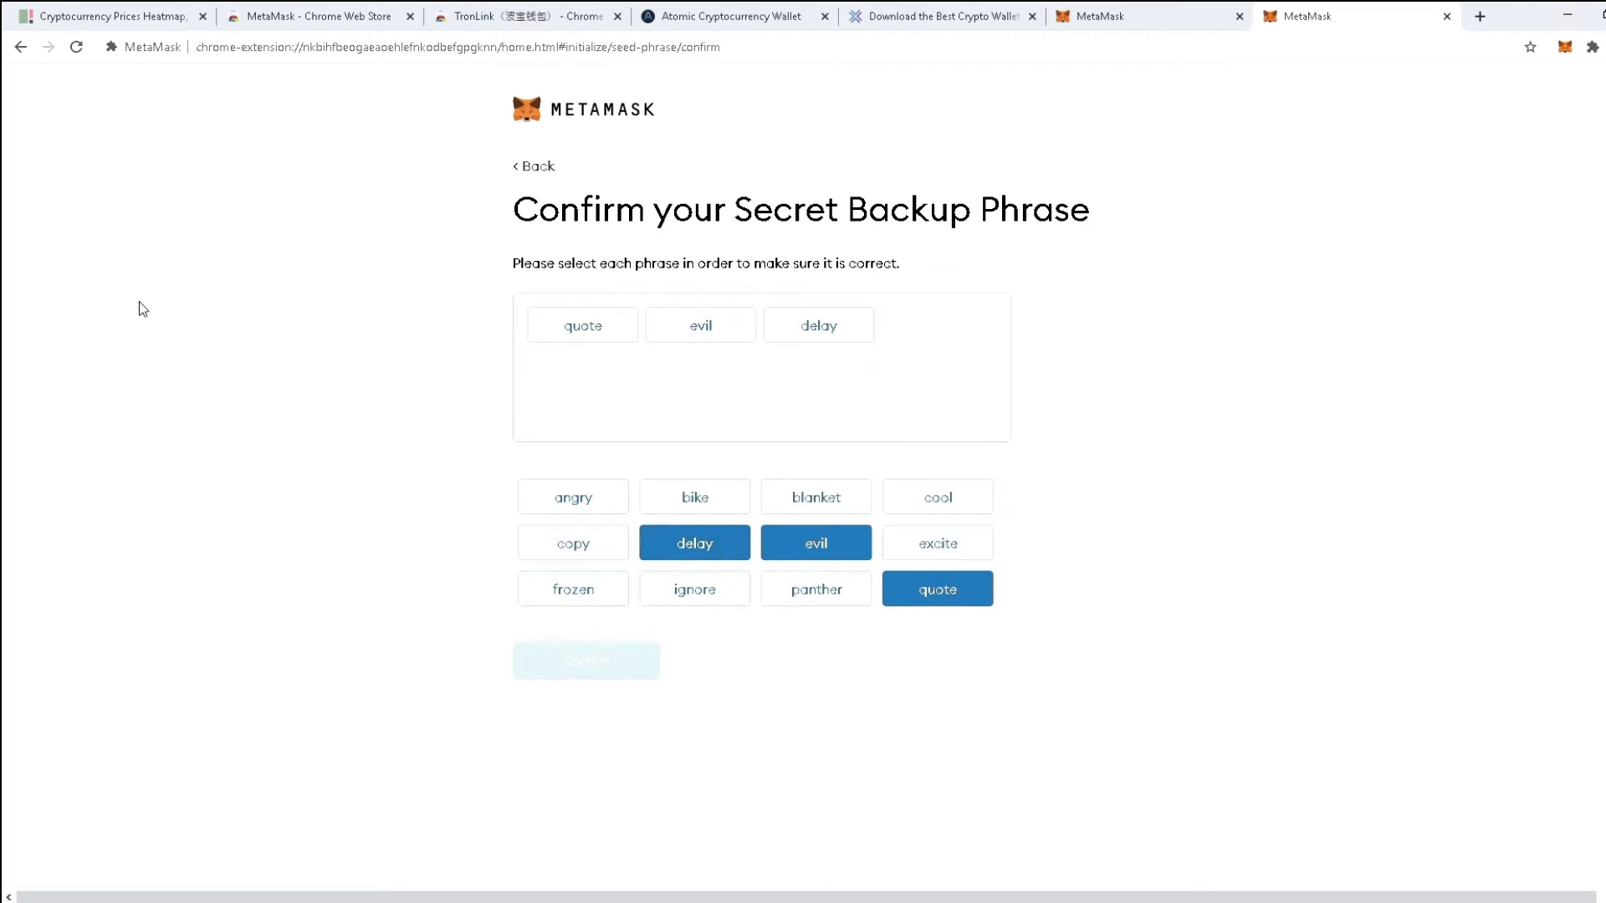
pyautogui.click(940, 502)
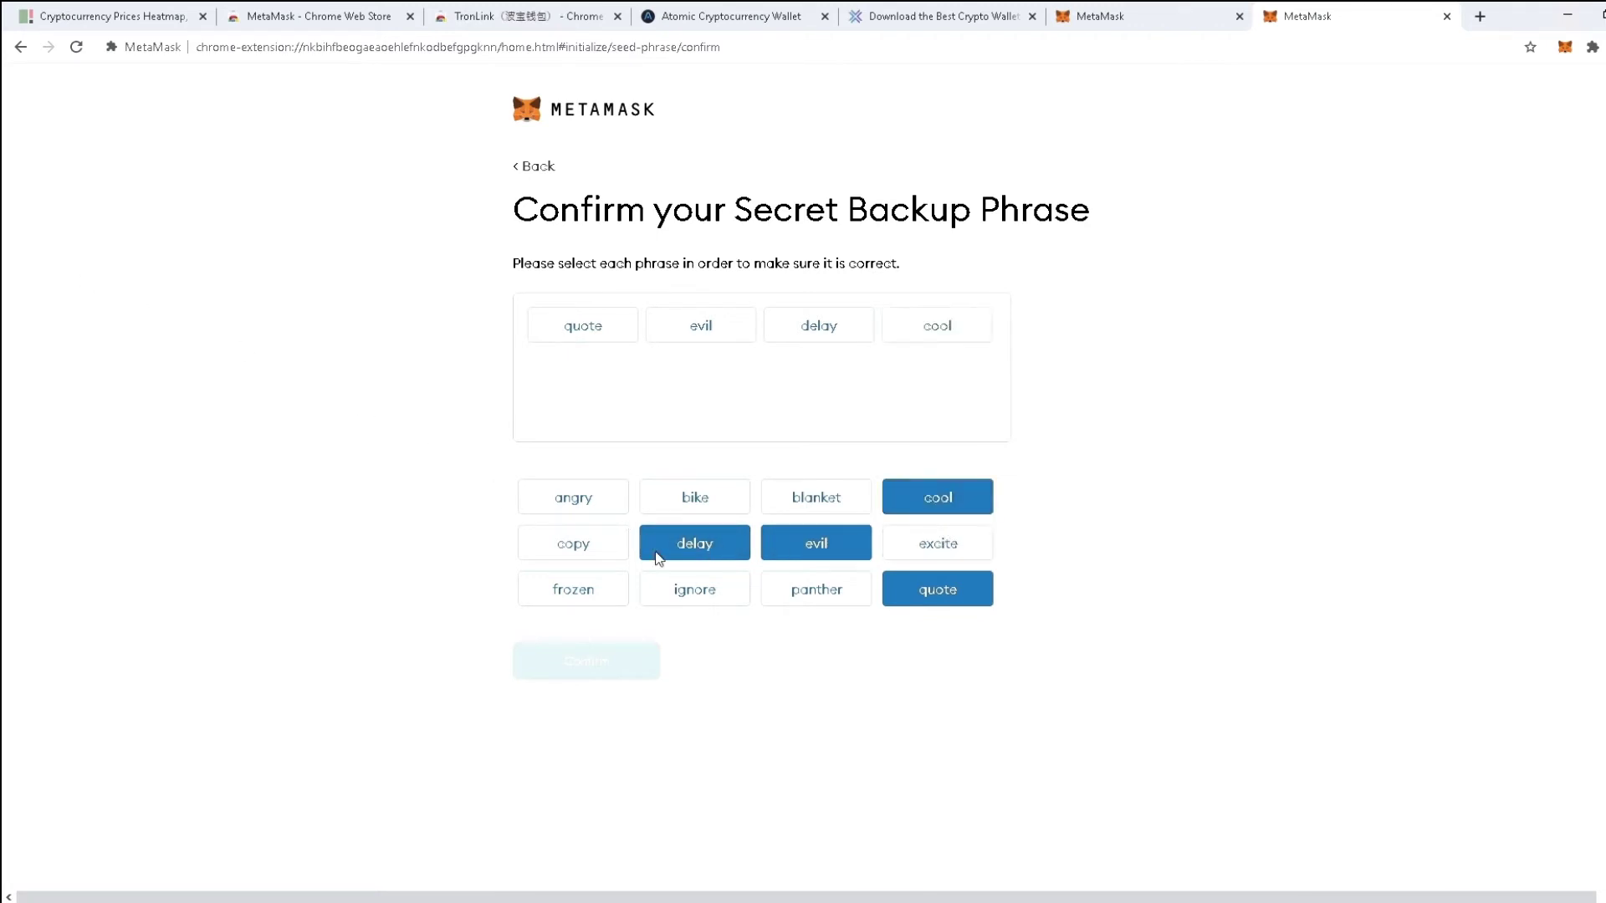
pyautogui.click(596, 544)
pyautogui.click(585, 501)
pyautogui.click(592, 595)
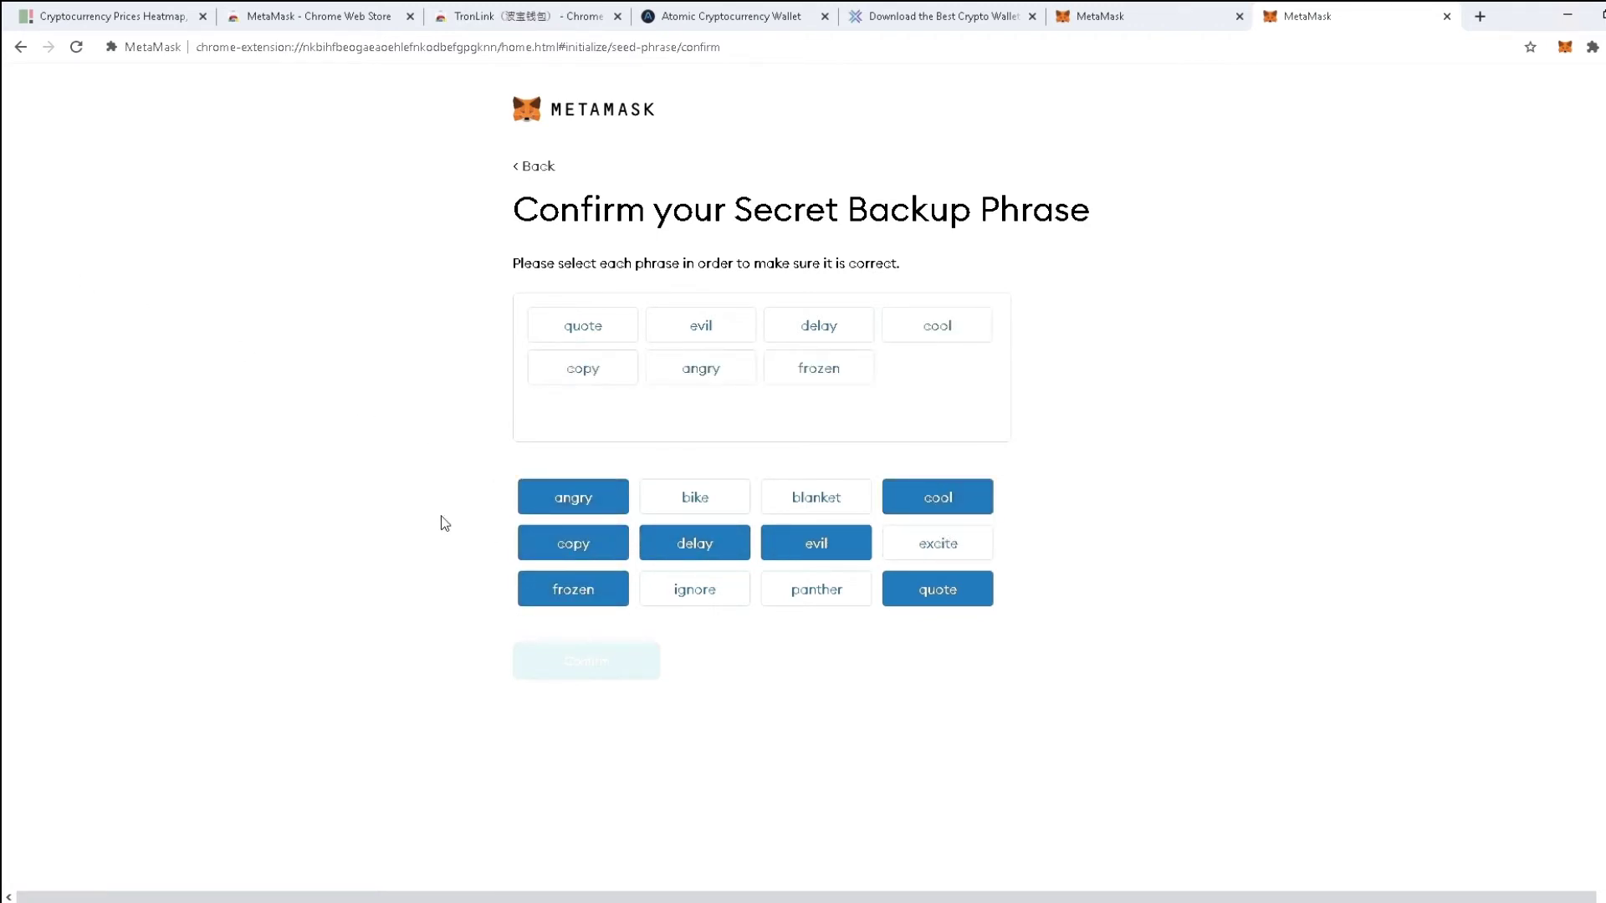
pyautogui.click(826, 510)
pyautogui.click(933, 553)
pyautogui.click(694, 589)
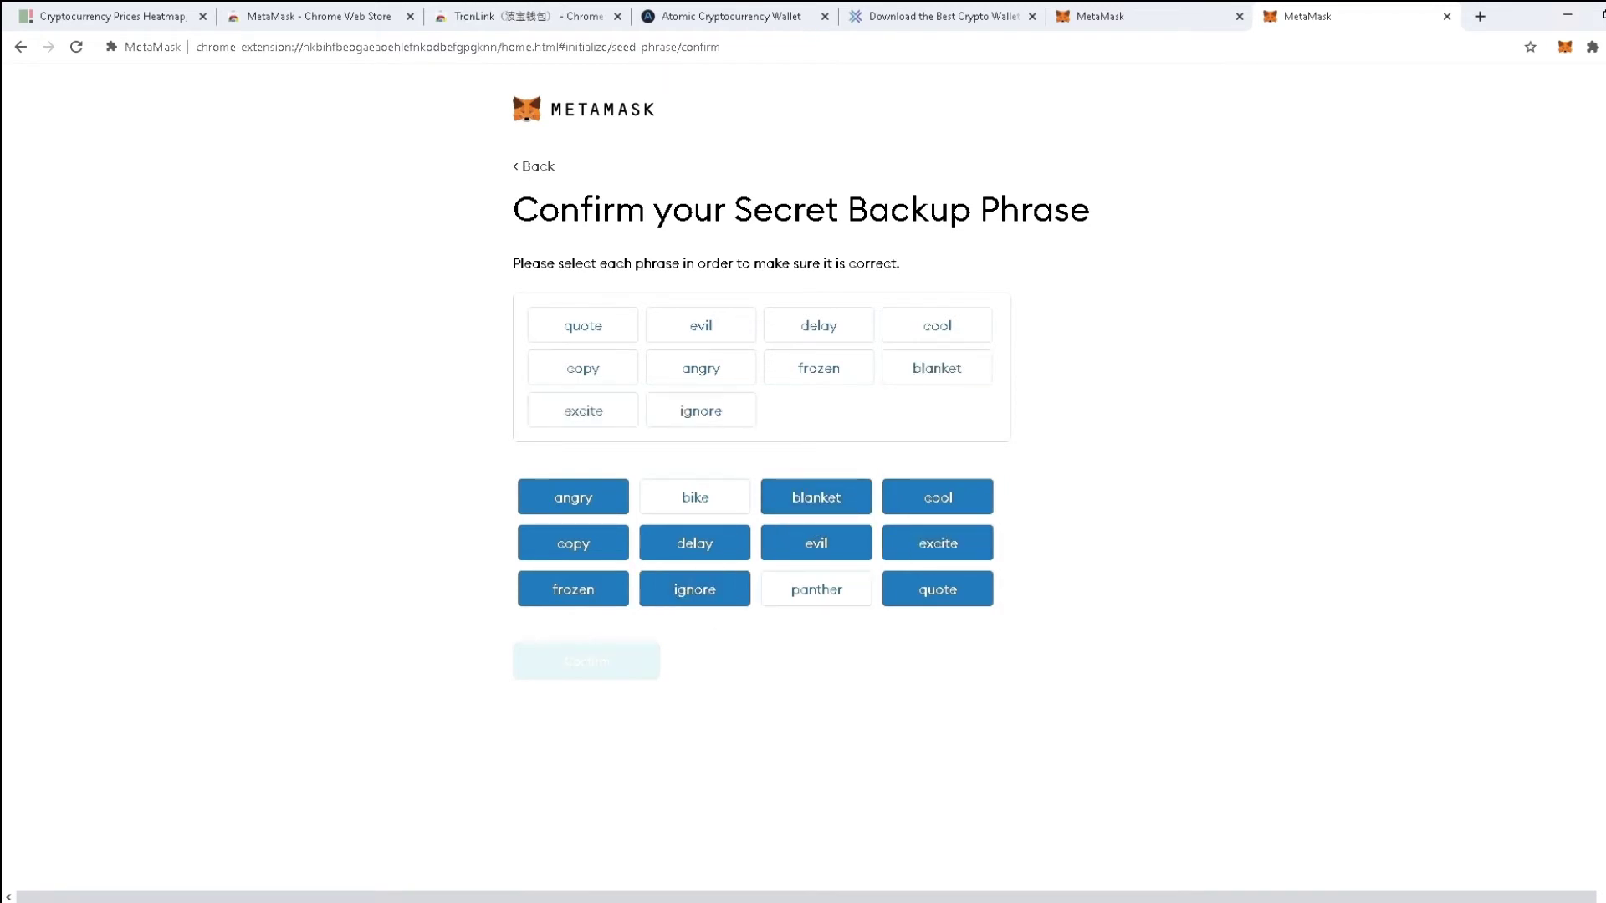
pyautogui.click(703, 501)
pyautogui.click(835, 595)
pyautogui.click(610, 658)
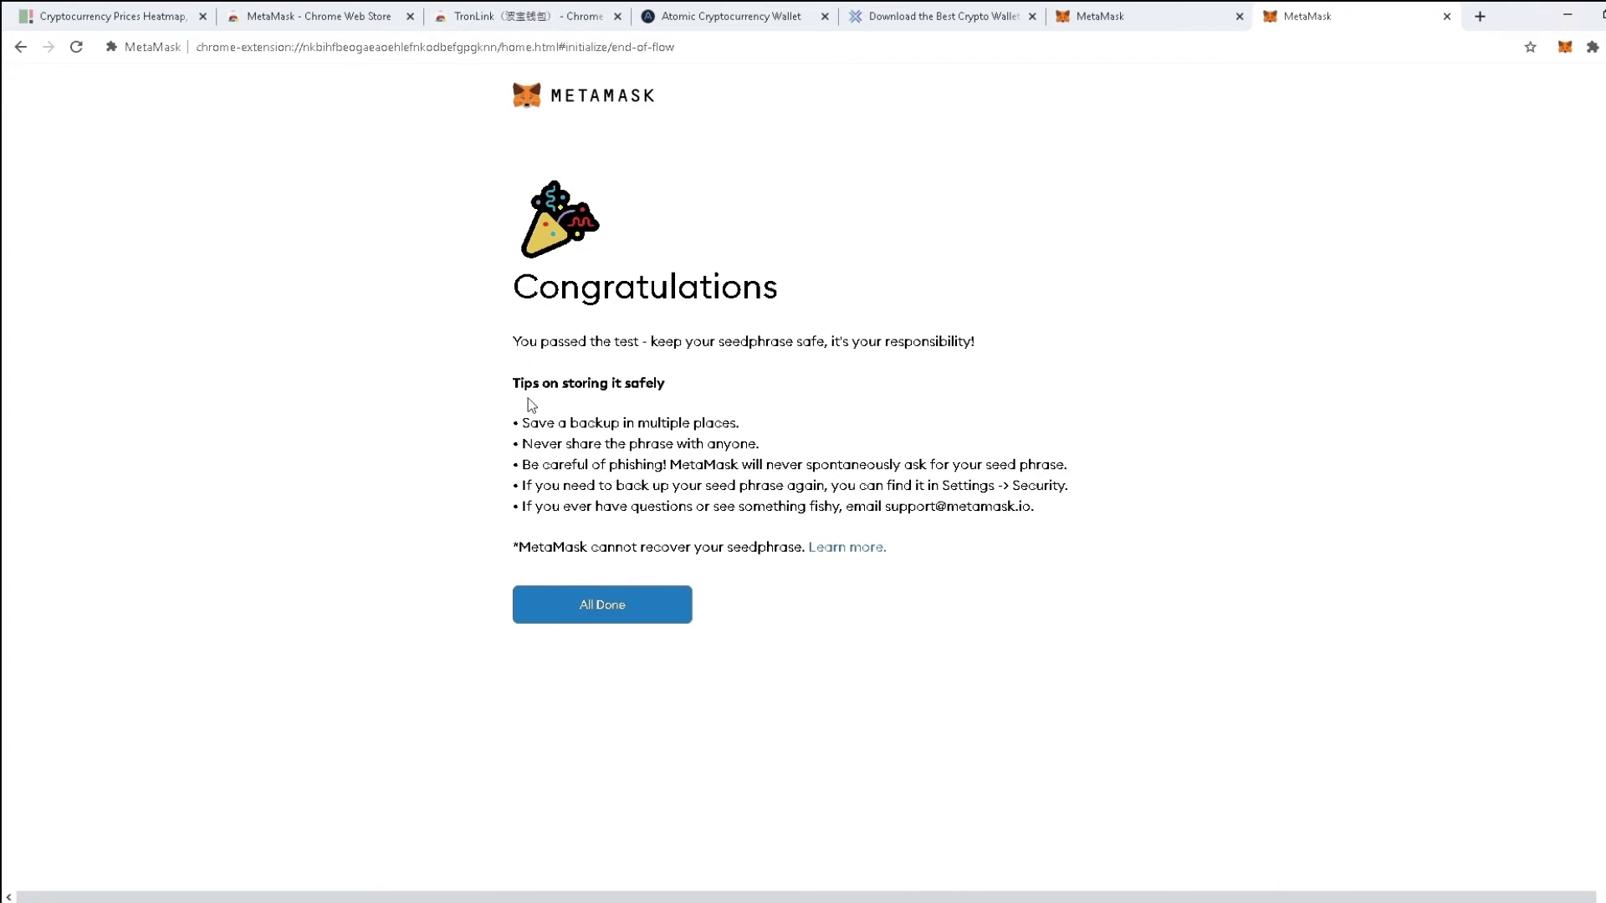
pyautogui.click(605, 613)
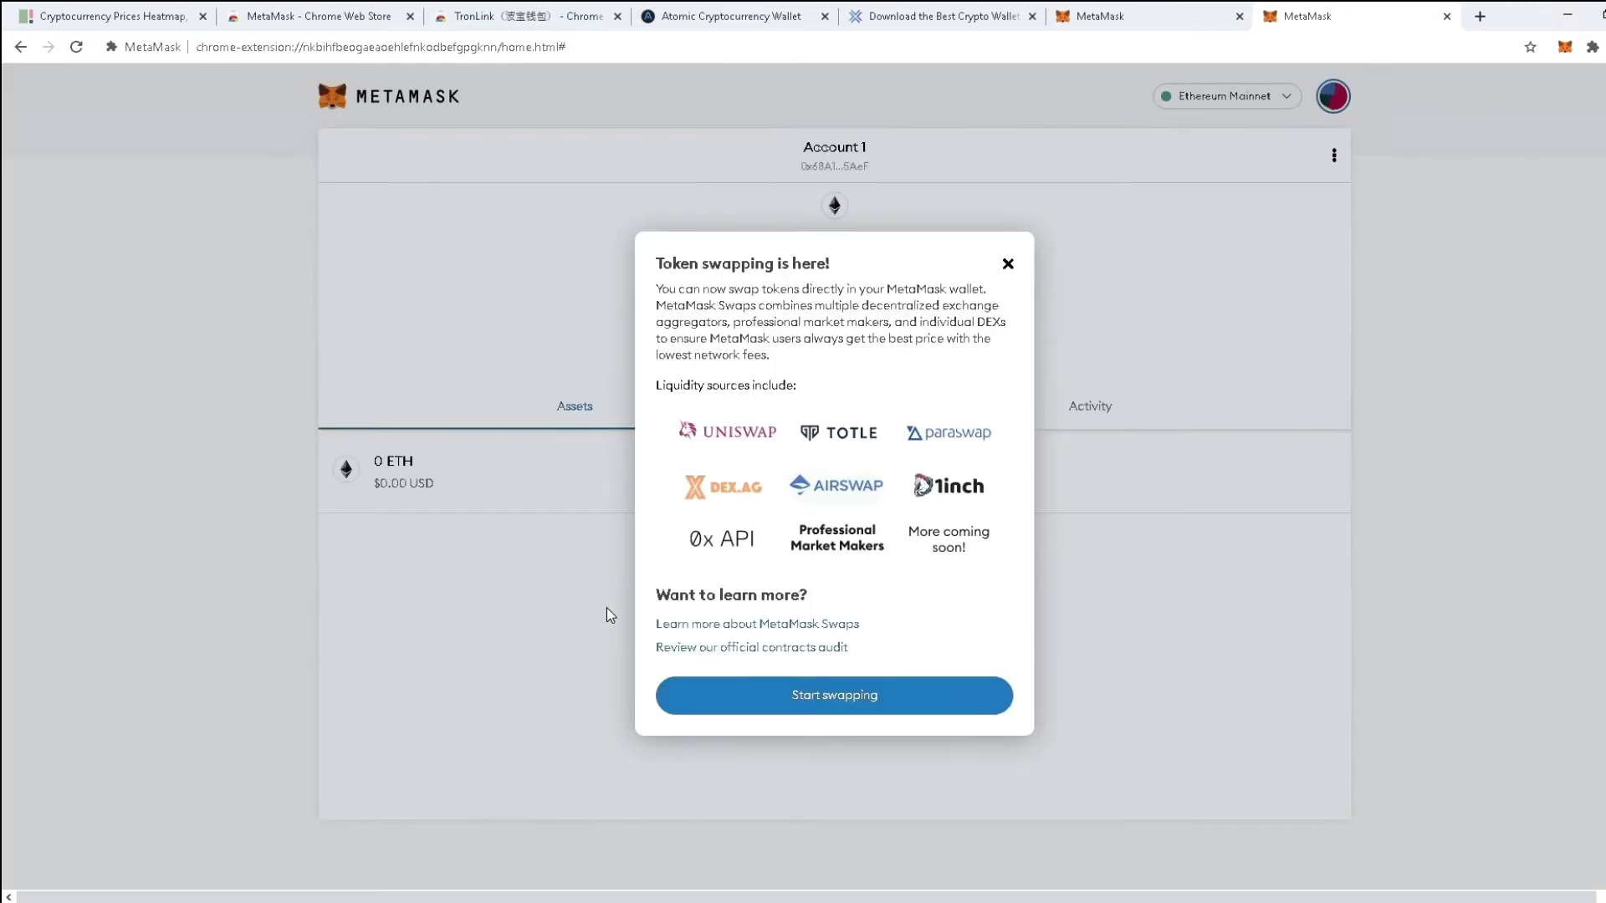
# - Dismiss the token swapping announcement and close both MetaMask pages in the browser
pyautogui.click(854, 700)
pyautogui.click(1565, 47)
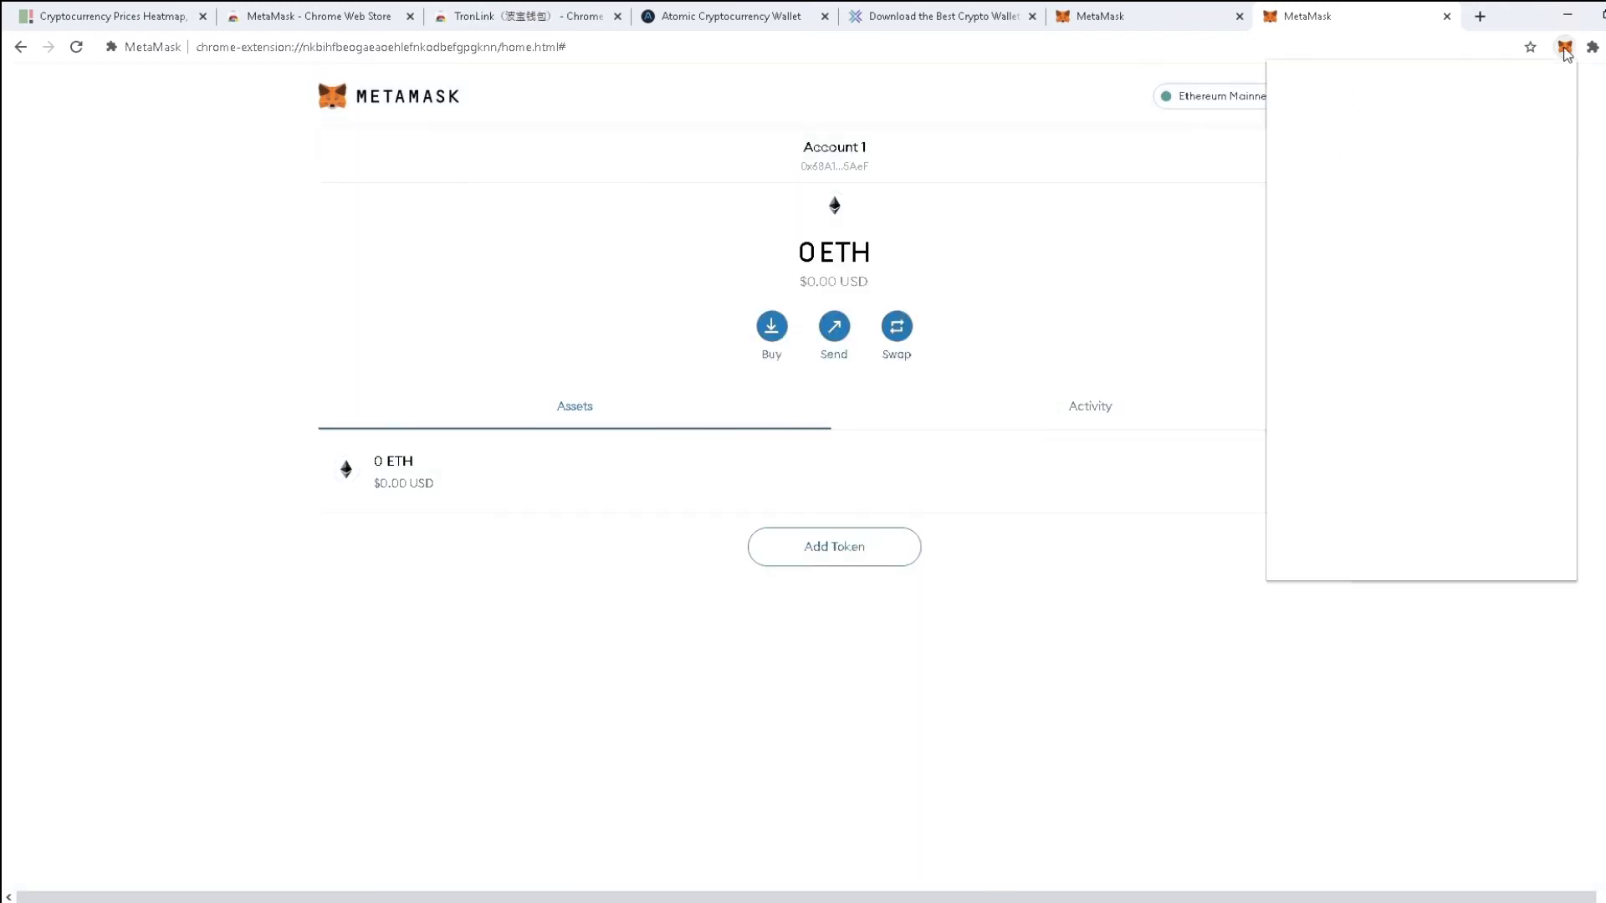
pyautogui.press('Escape')
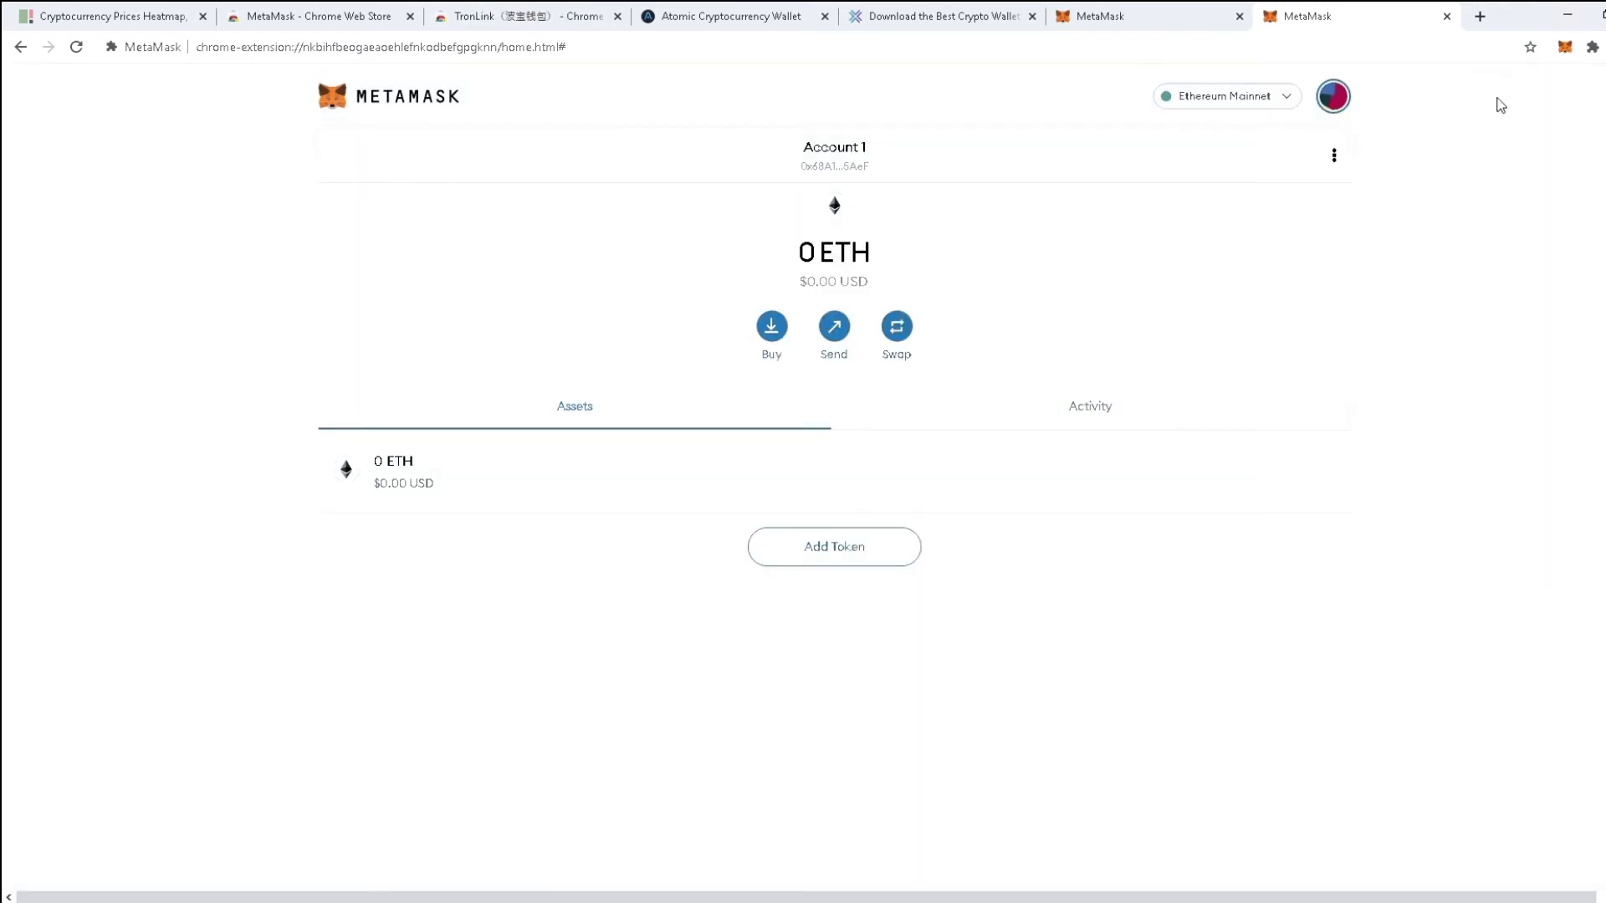
pyautogui.click(1447, 16)
pyautogui.click(1239, 16)
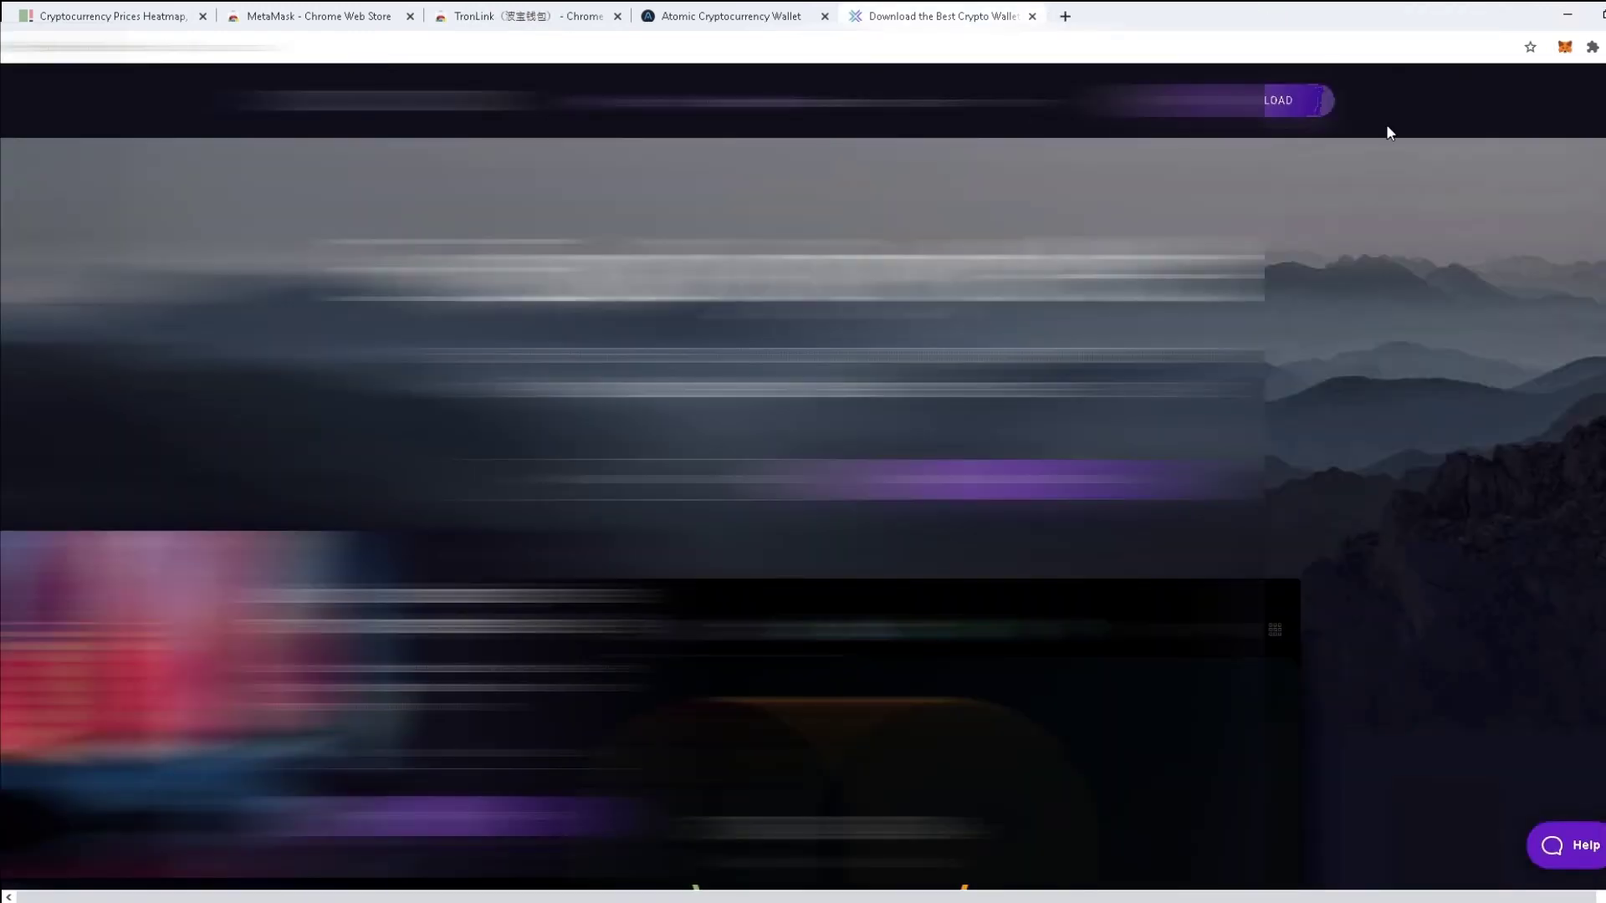
# - Open the MetaMask extension wallet and copy the address of Account 1 to the clipboard
pyautogui.click(1564, 47)
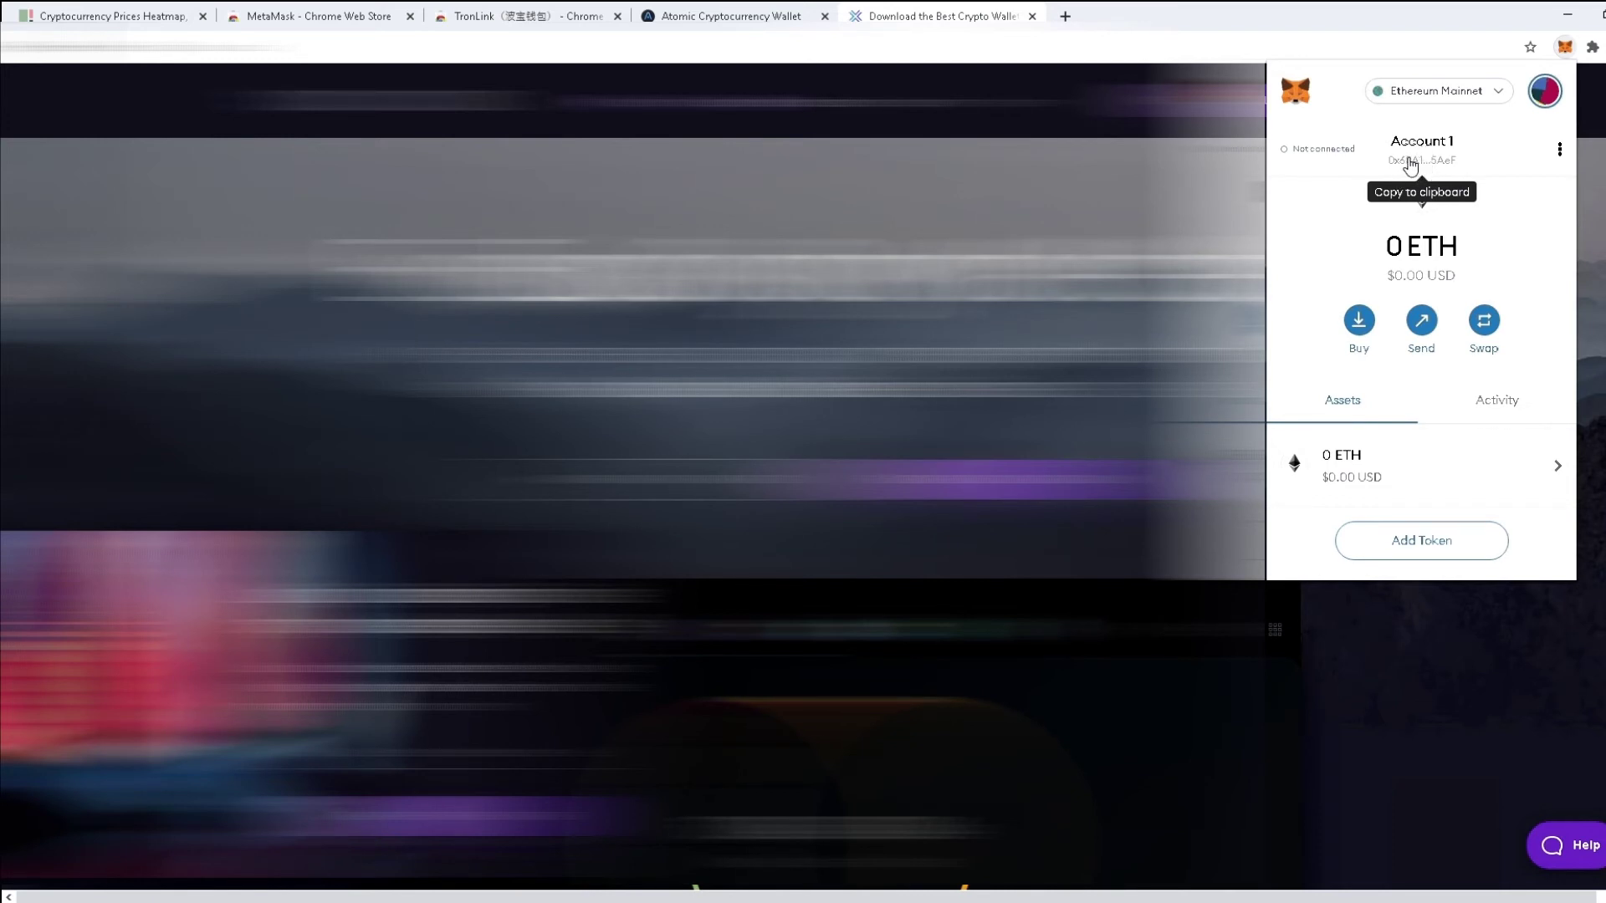
pyautogui.click(1410, 163)
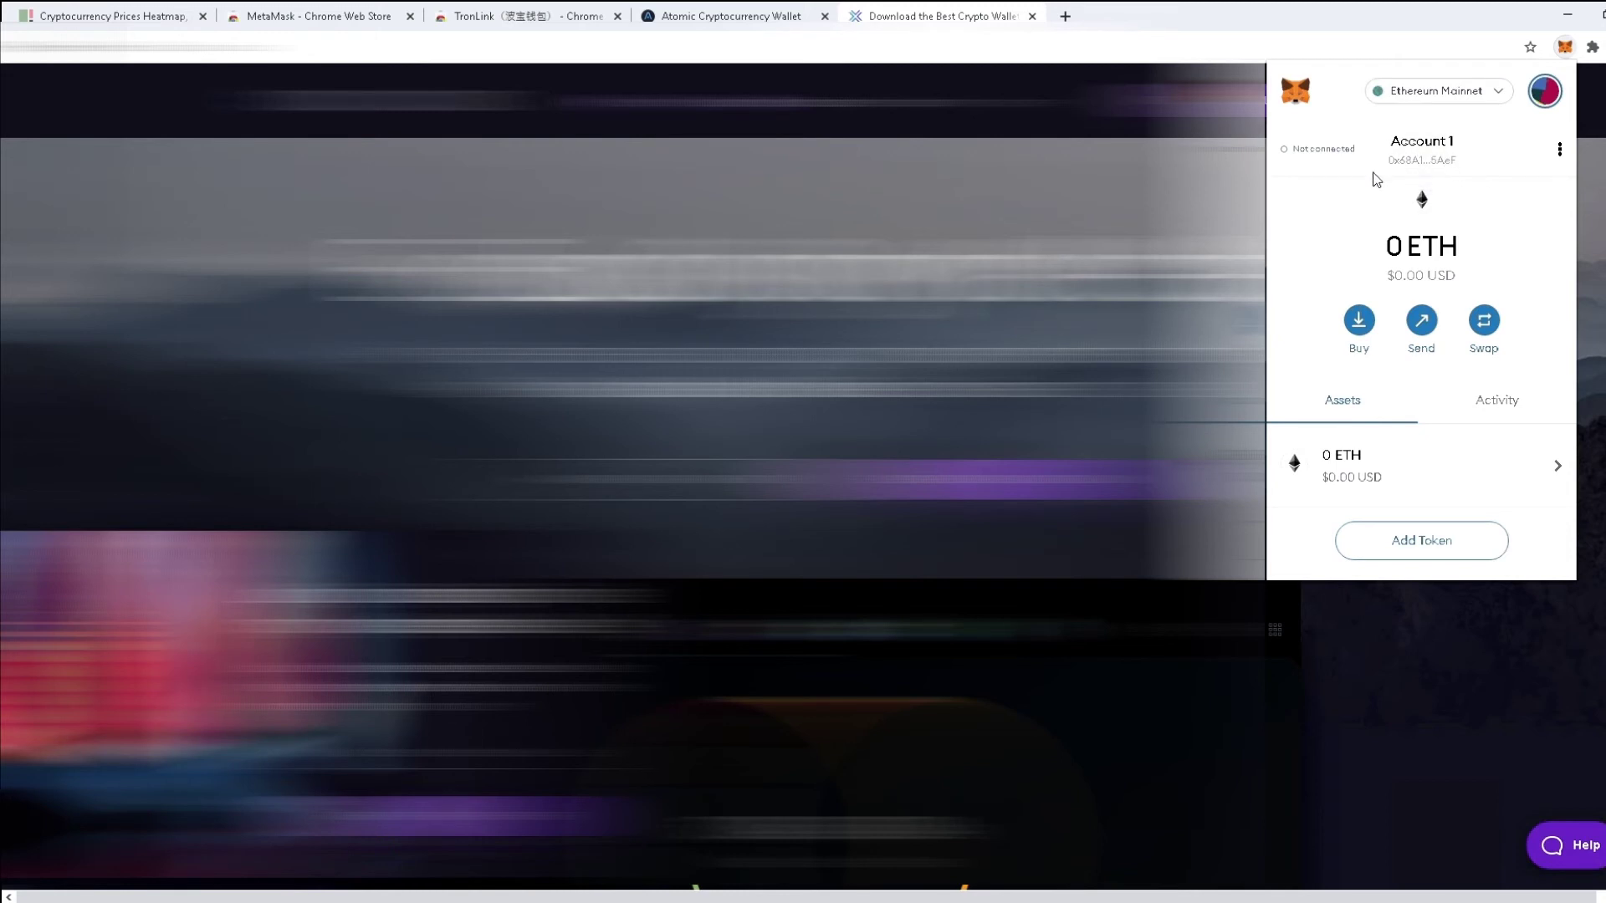
# - From the MetaMask Chrome Web Store page, reopen the wallet, fill in a swap of 1 ETH to LINK, and cancel it
pyautogui.hotkey('ctrl', '2')
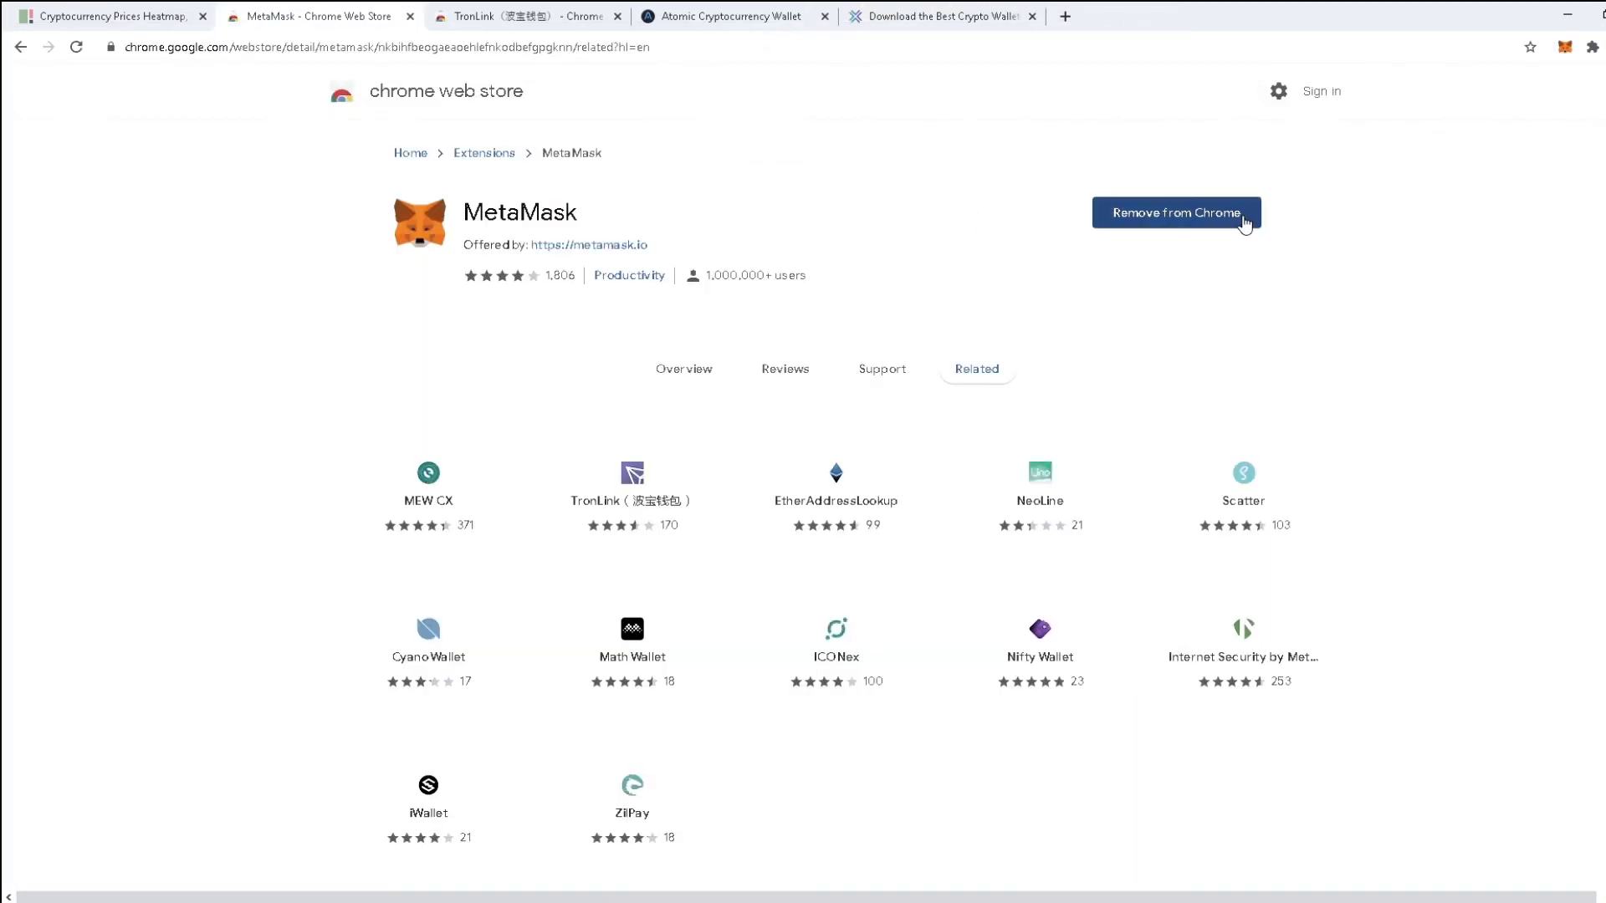
pyautogui.click(1564, 50)
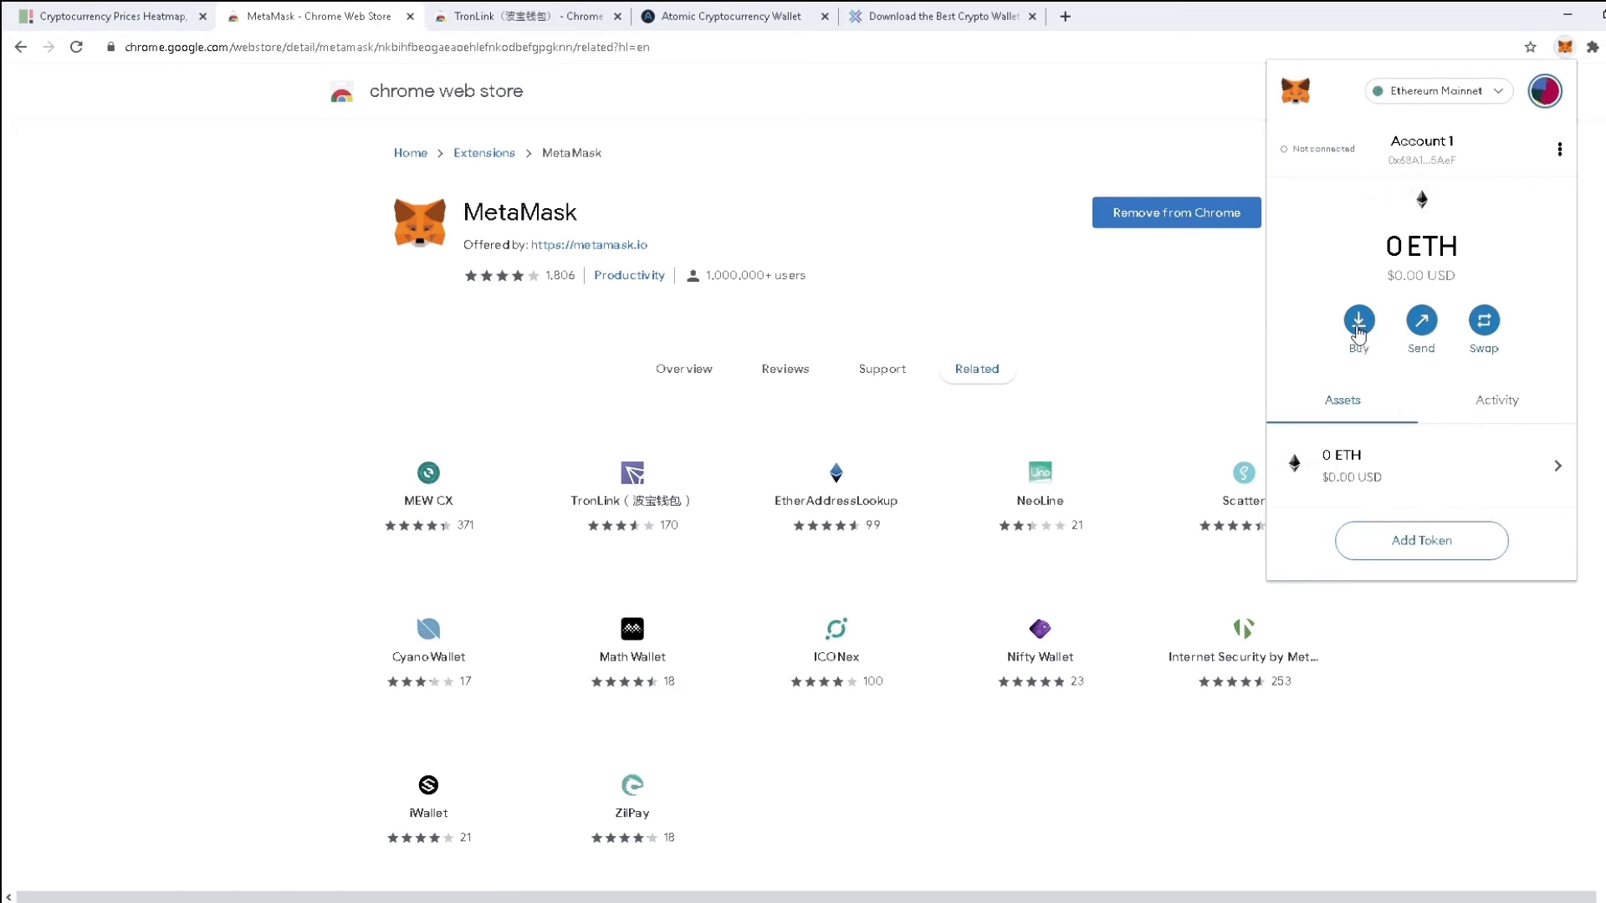
pyautogui.click(1484, 329)
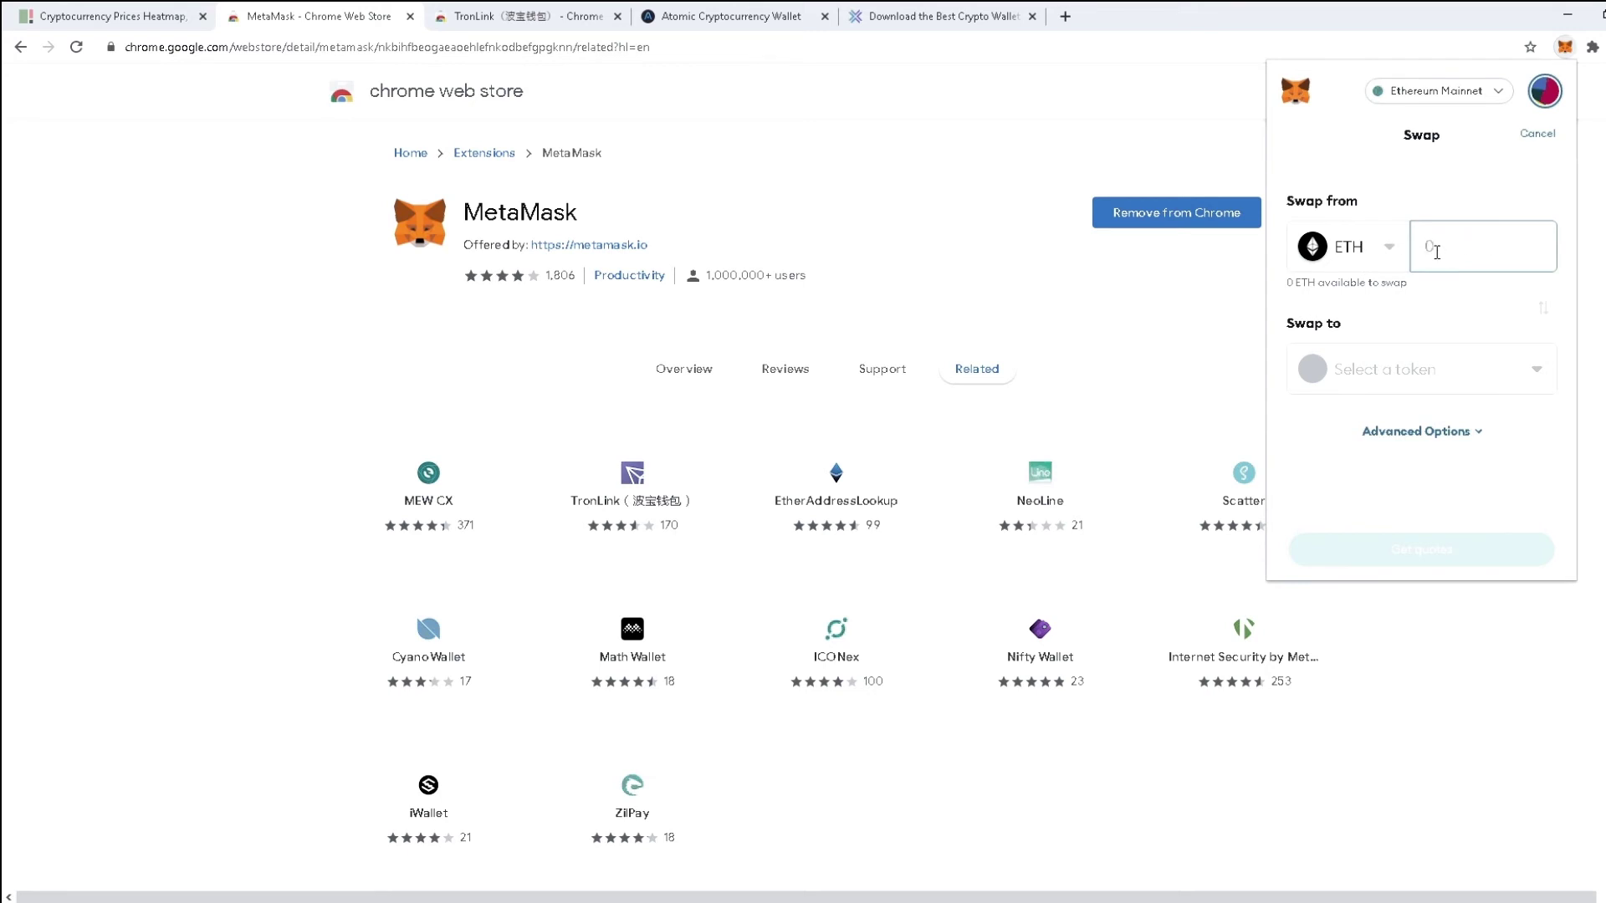
pyautogui.click(1533, 369)
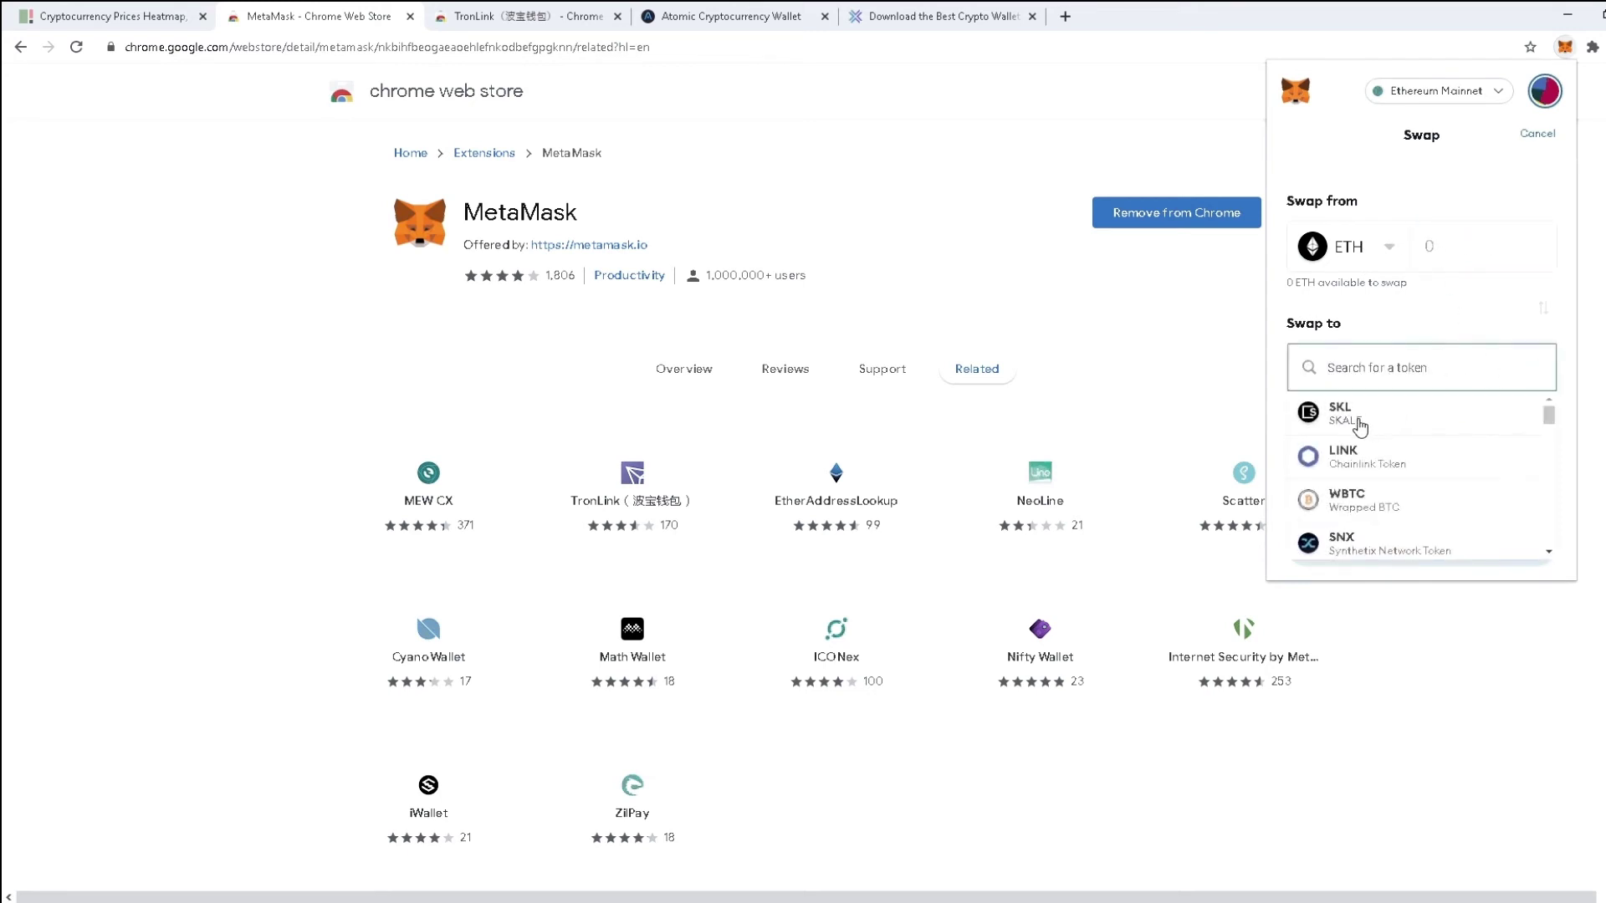
pyautogui.click(1352, 454)
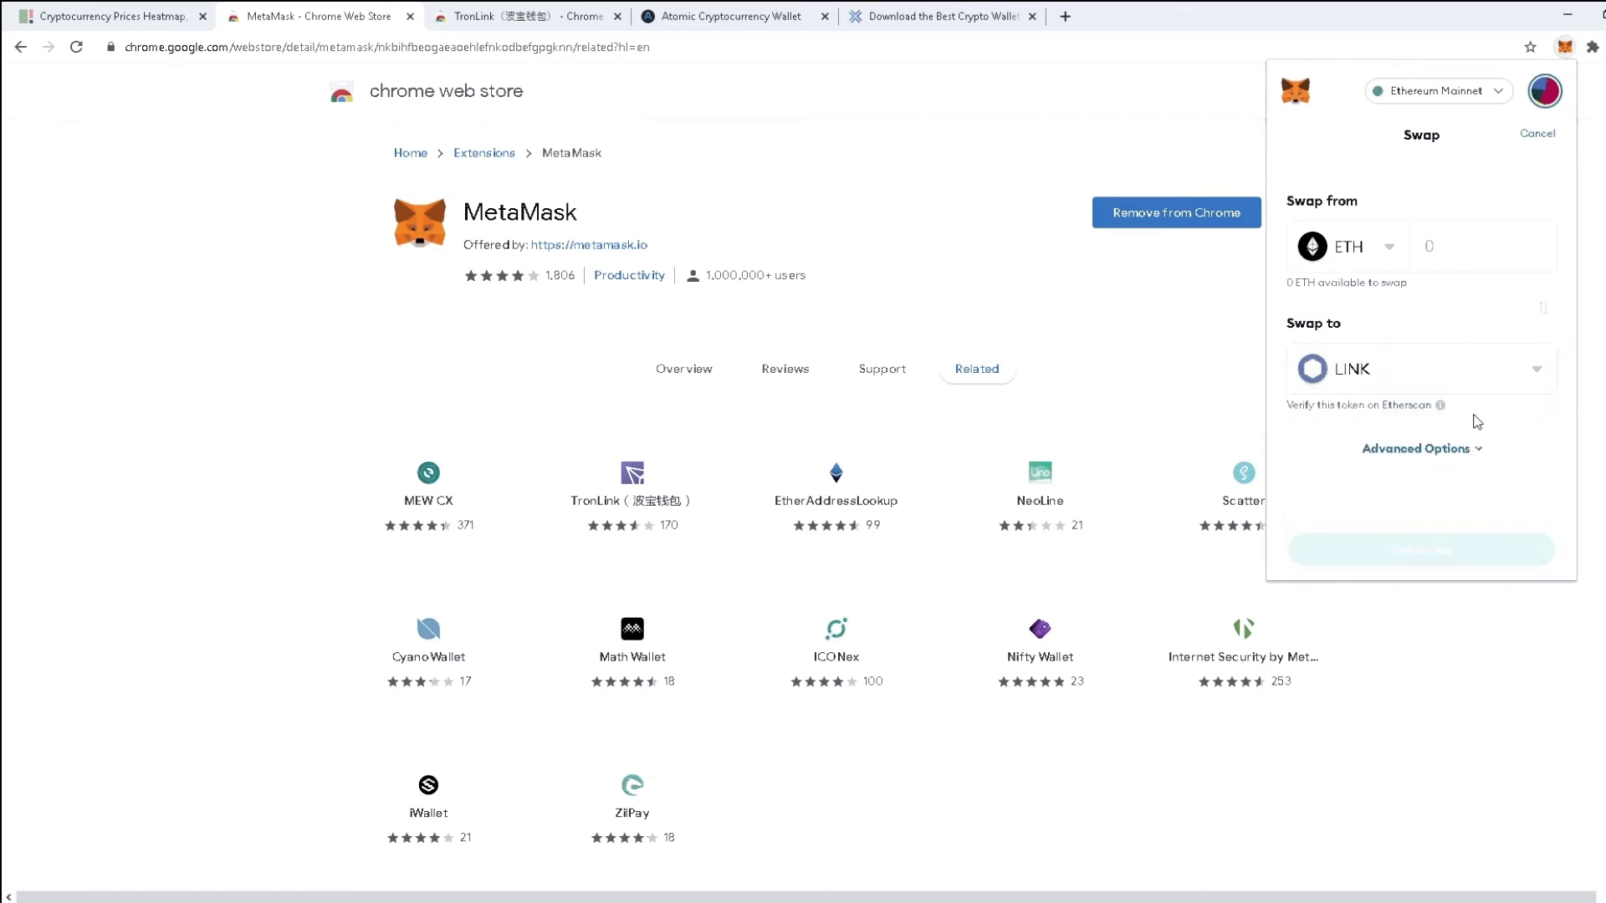
pyautogui.click(1443, 251)
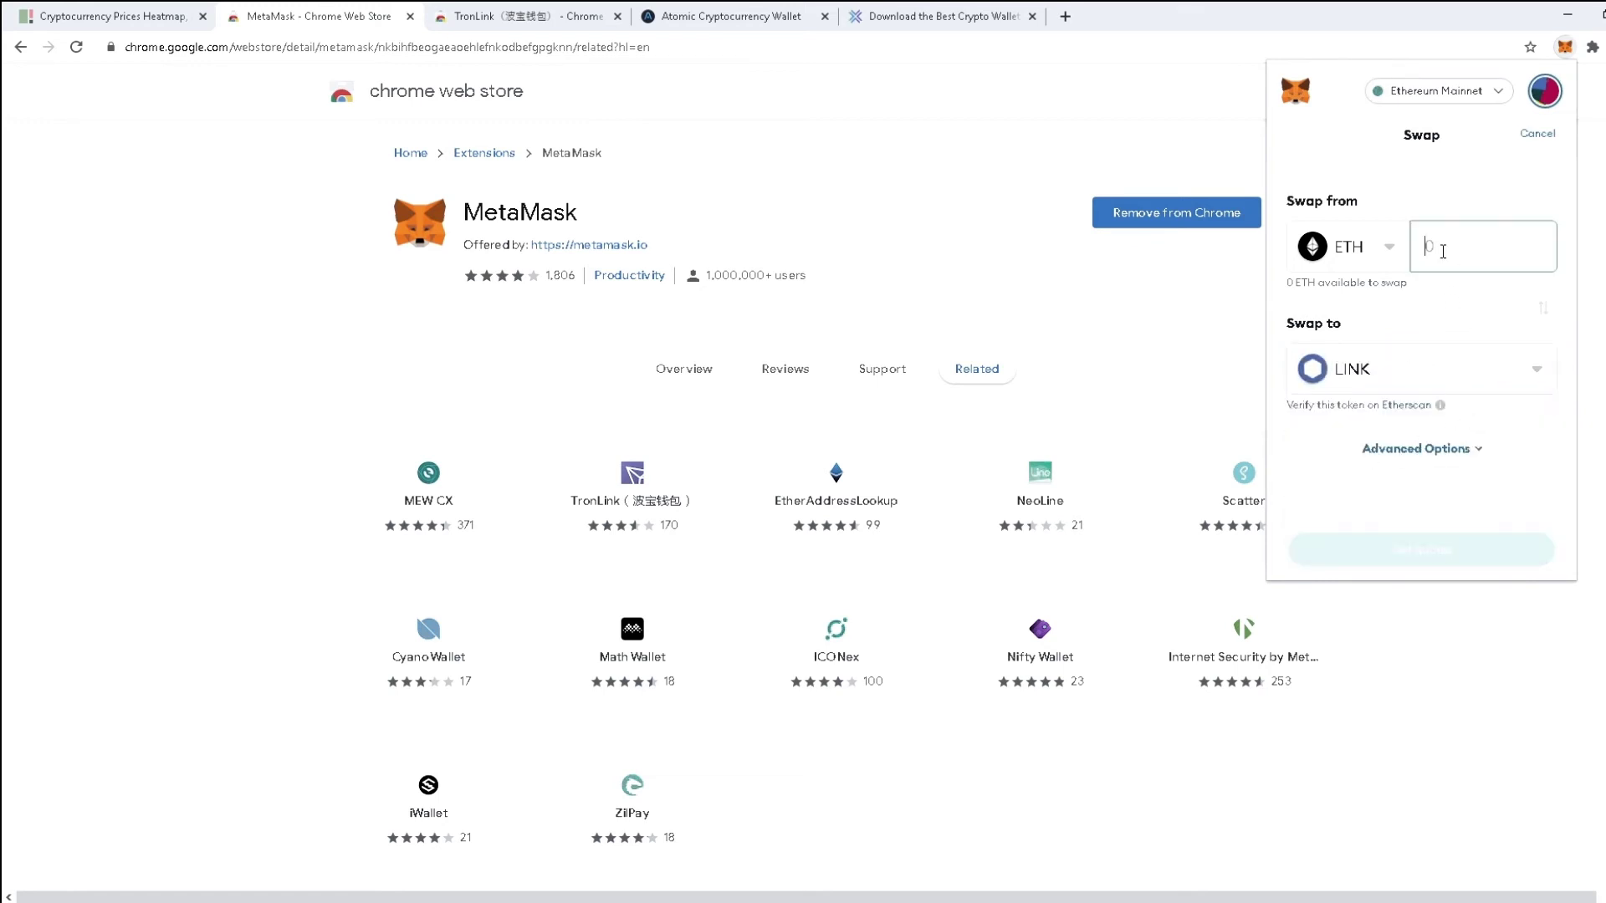
pyautogui.write('1')
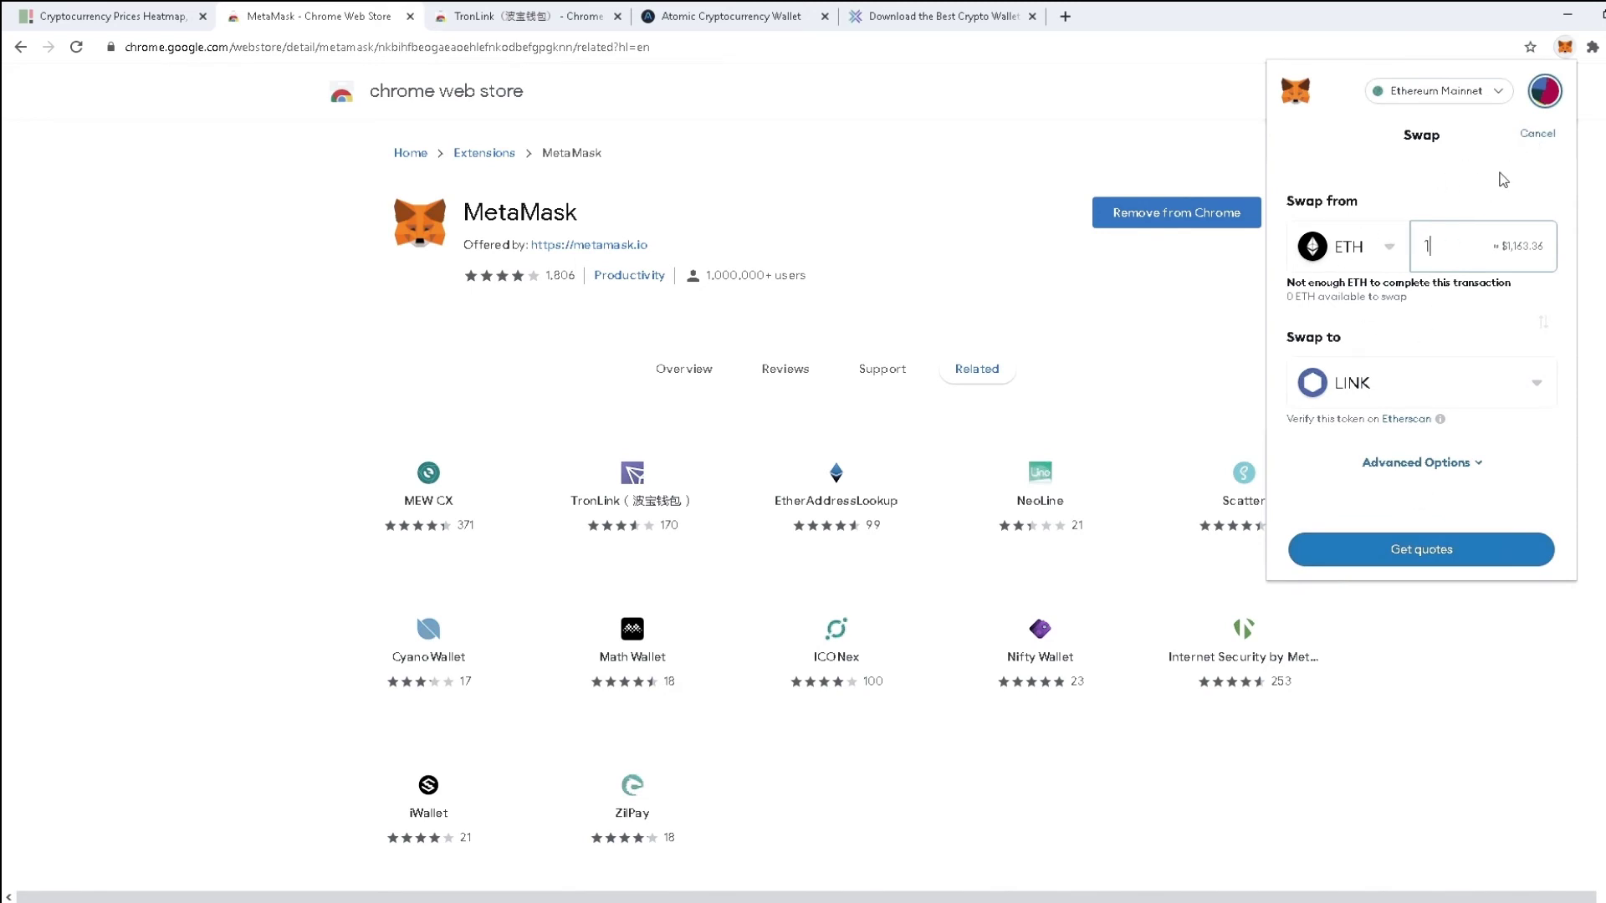
pyautogui.click(1535, 142)
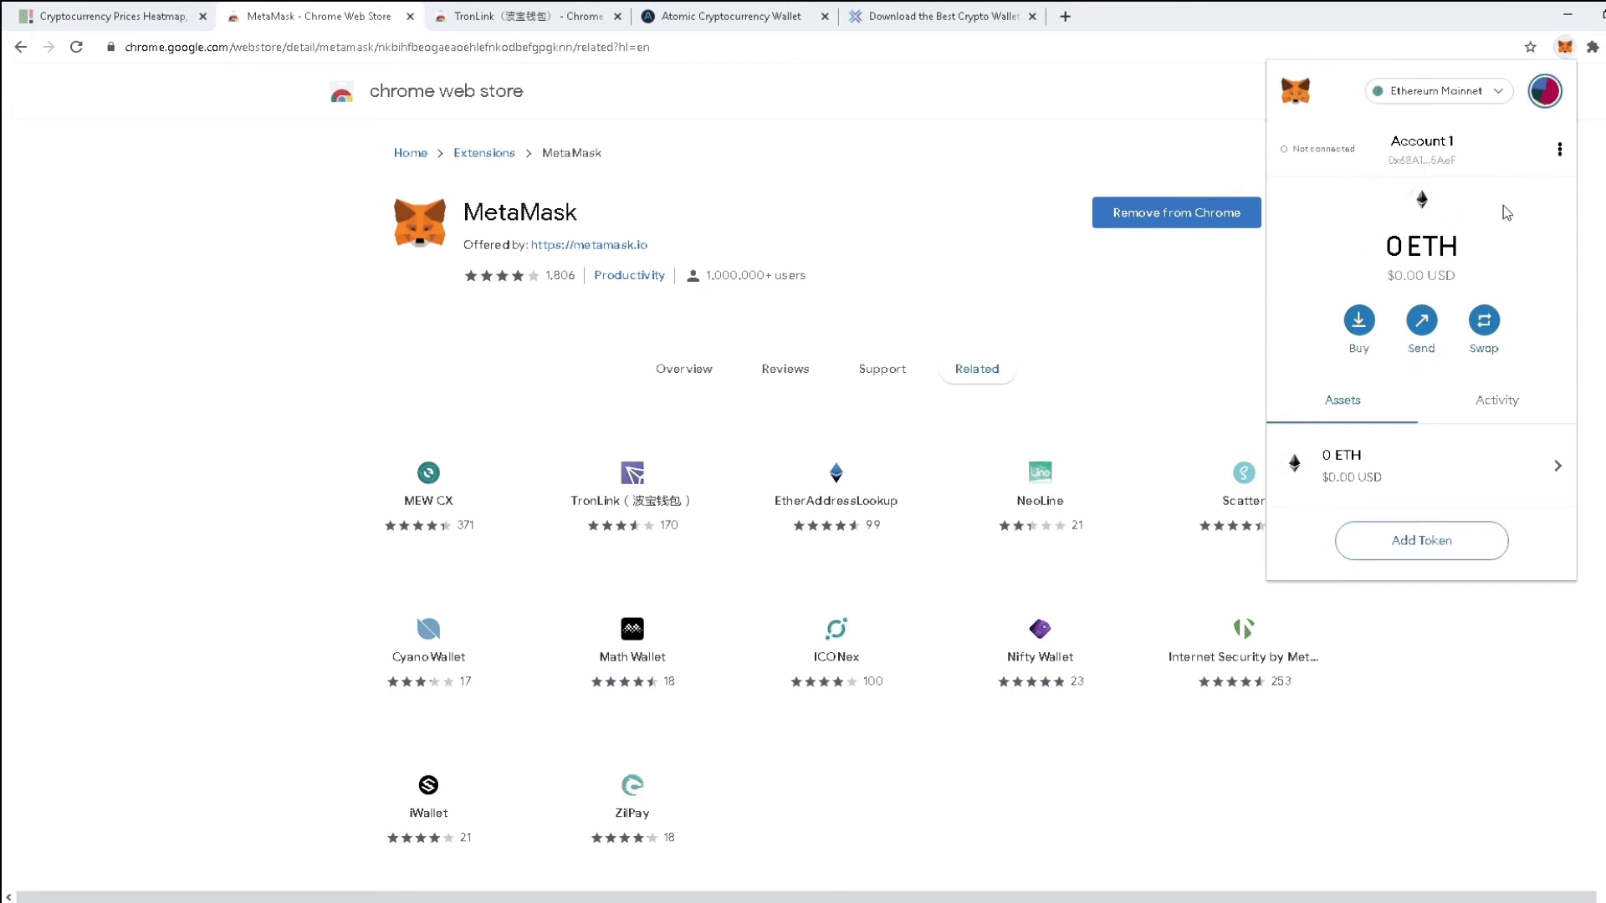
# - Create an additional wallet account named "second account"
pyautogui.click(1544, 98)
pyautogui.click(1372, 239)
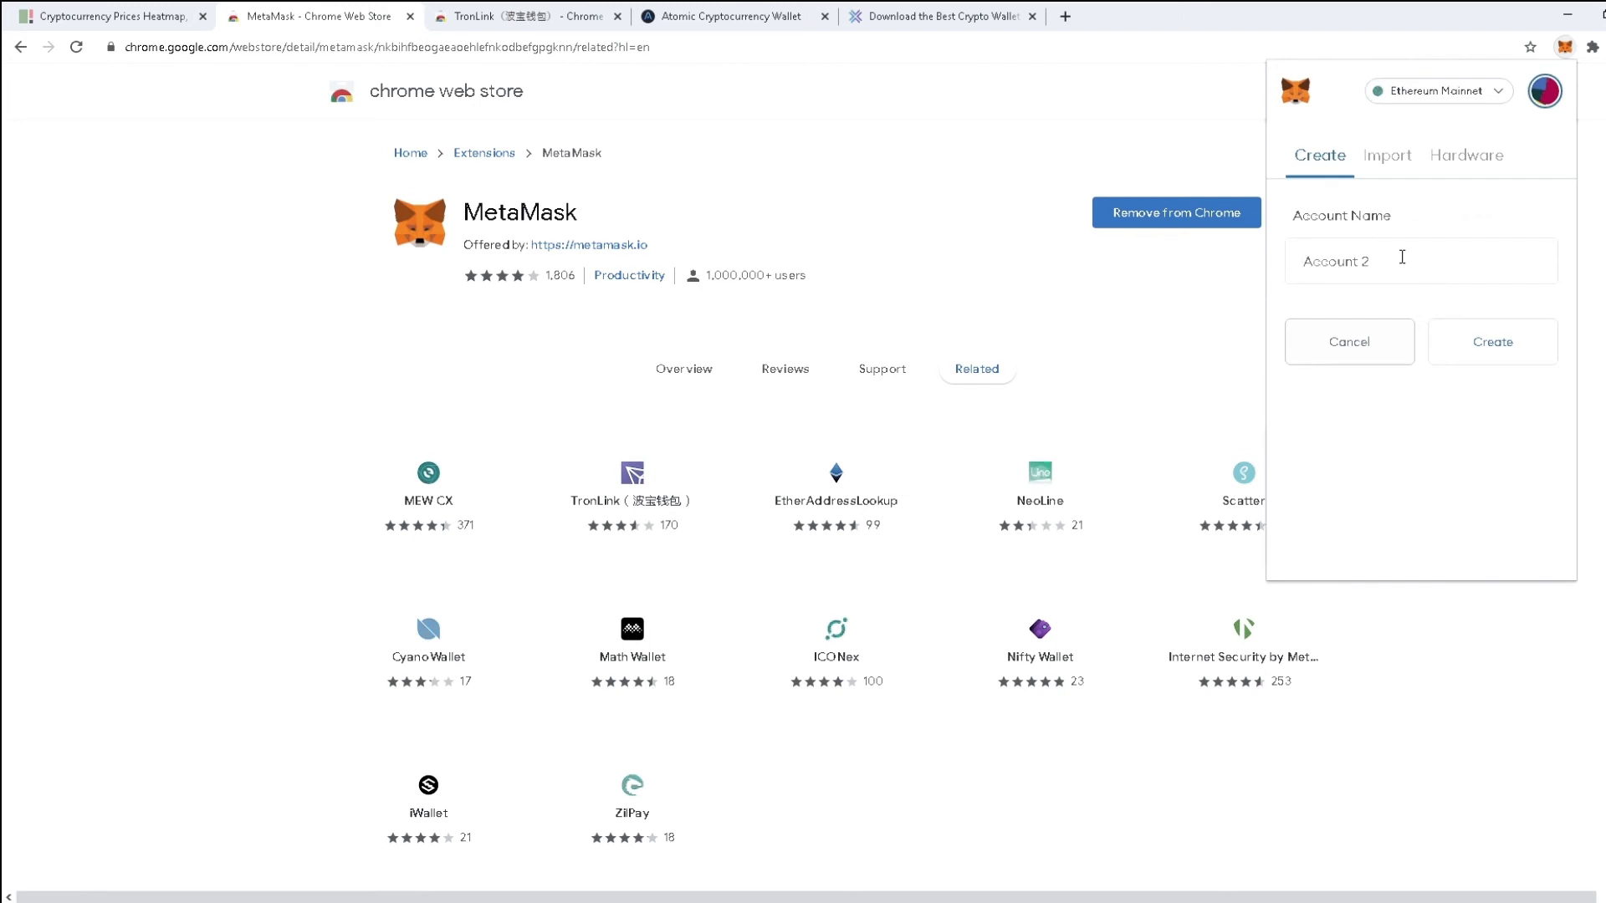
pyautogui.write('second account')
pyautogui.click(1482, 358)
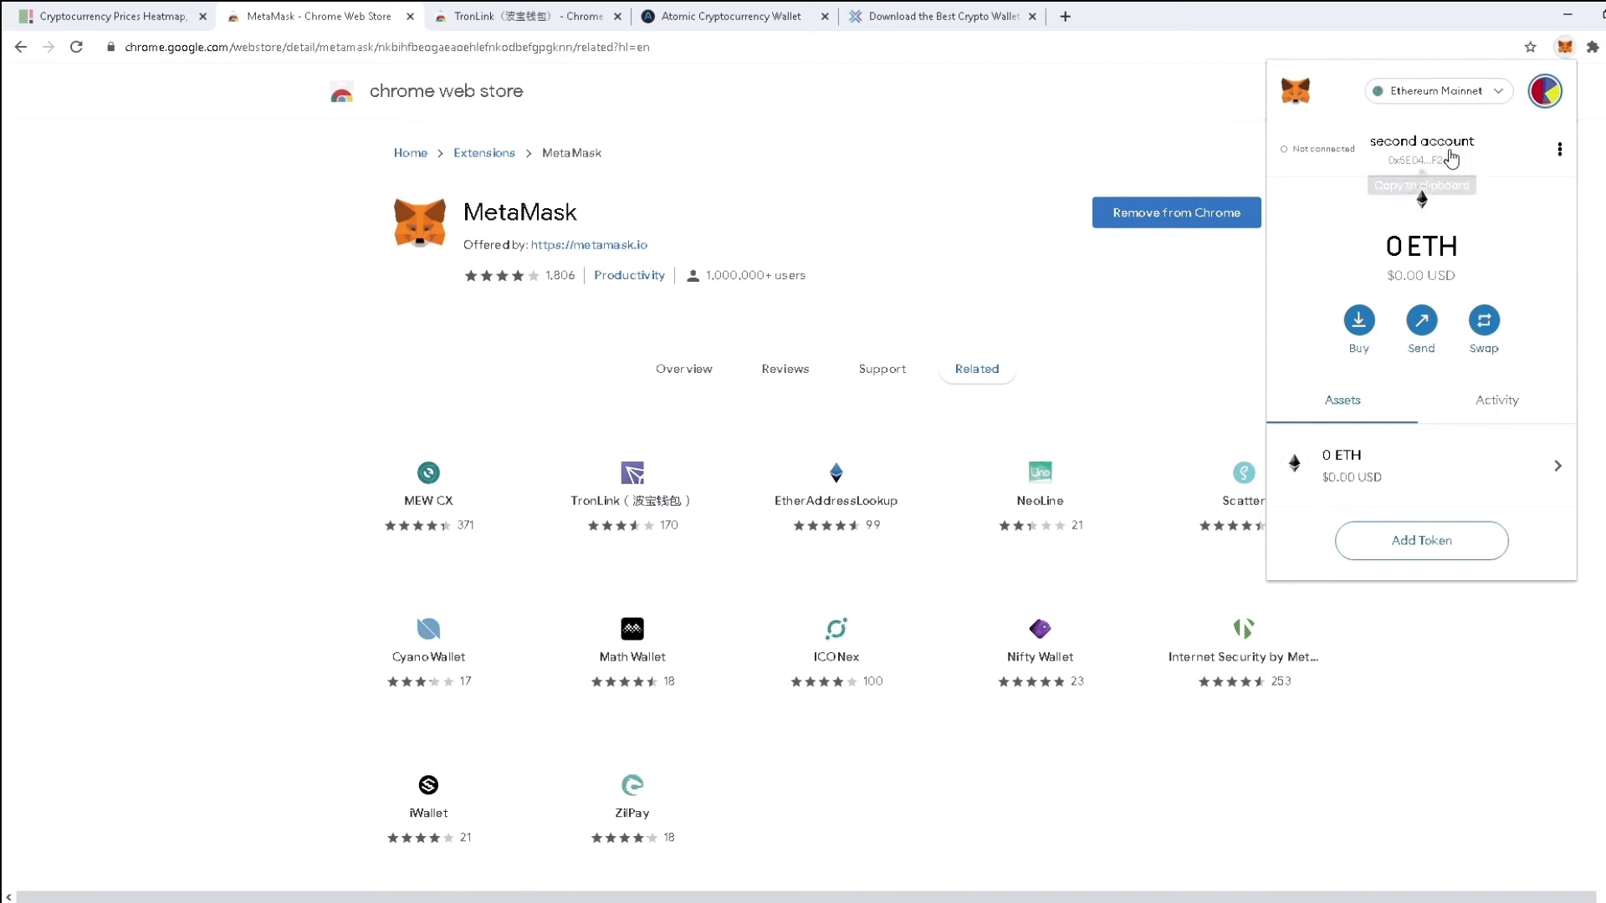
# - Create another wallet account and name it "account3"
pyautogui.click(1545, 96)
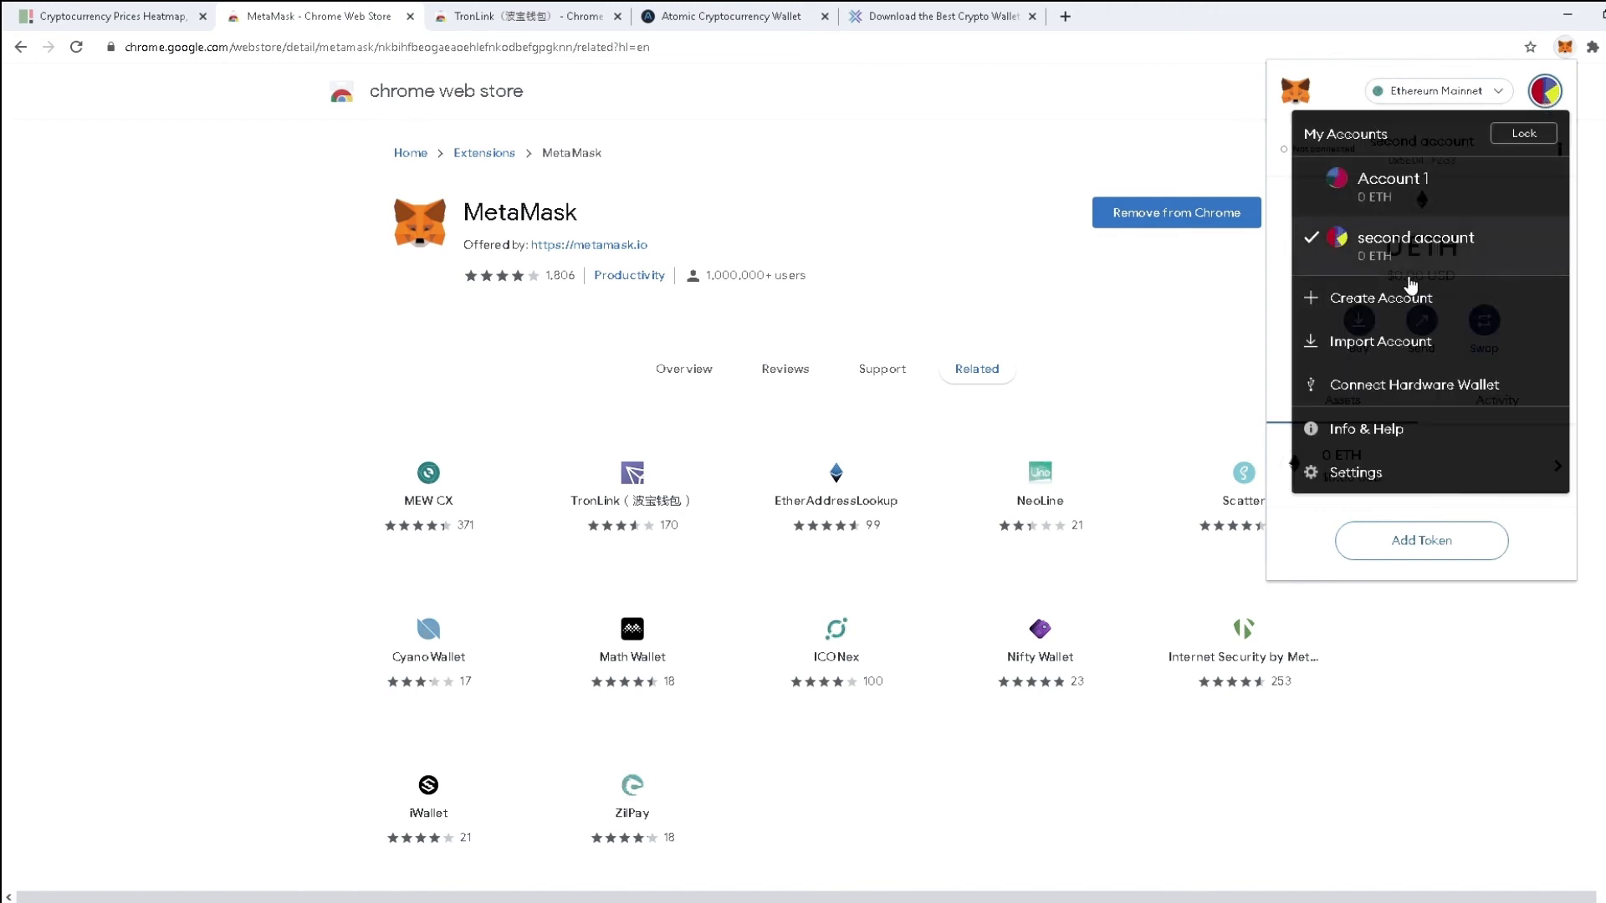
pyautogui.click(1364, 303)
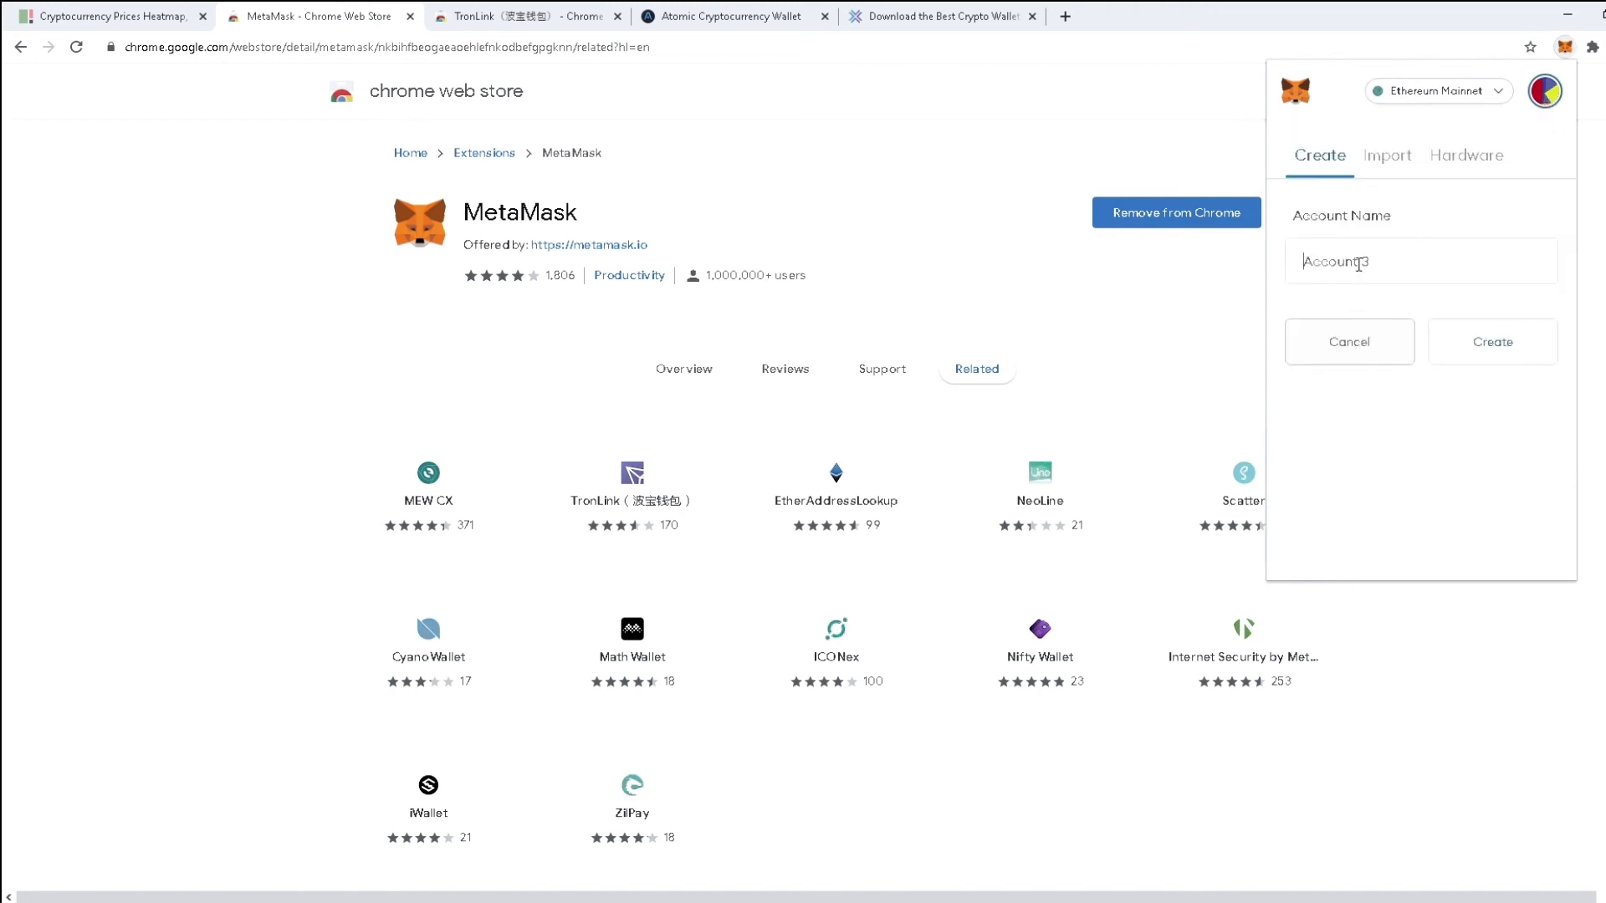
pyautogui.write('accountm')
pyautogui.press('BackSpace')
pyautogui.press('BackSpace')
pyautogui.write('3')
pyautogui.click(1484, 344)
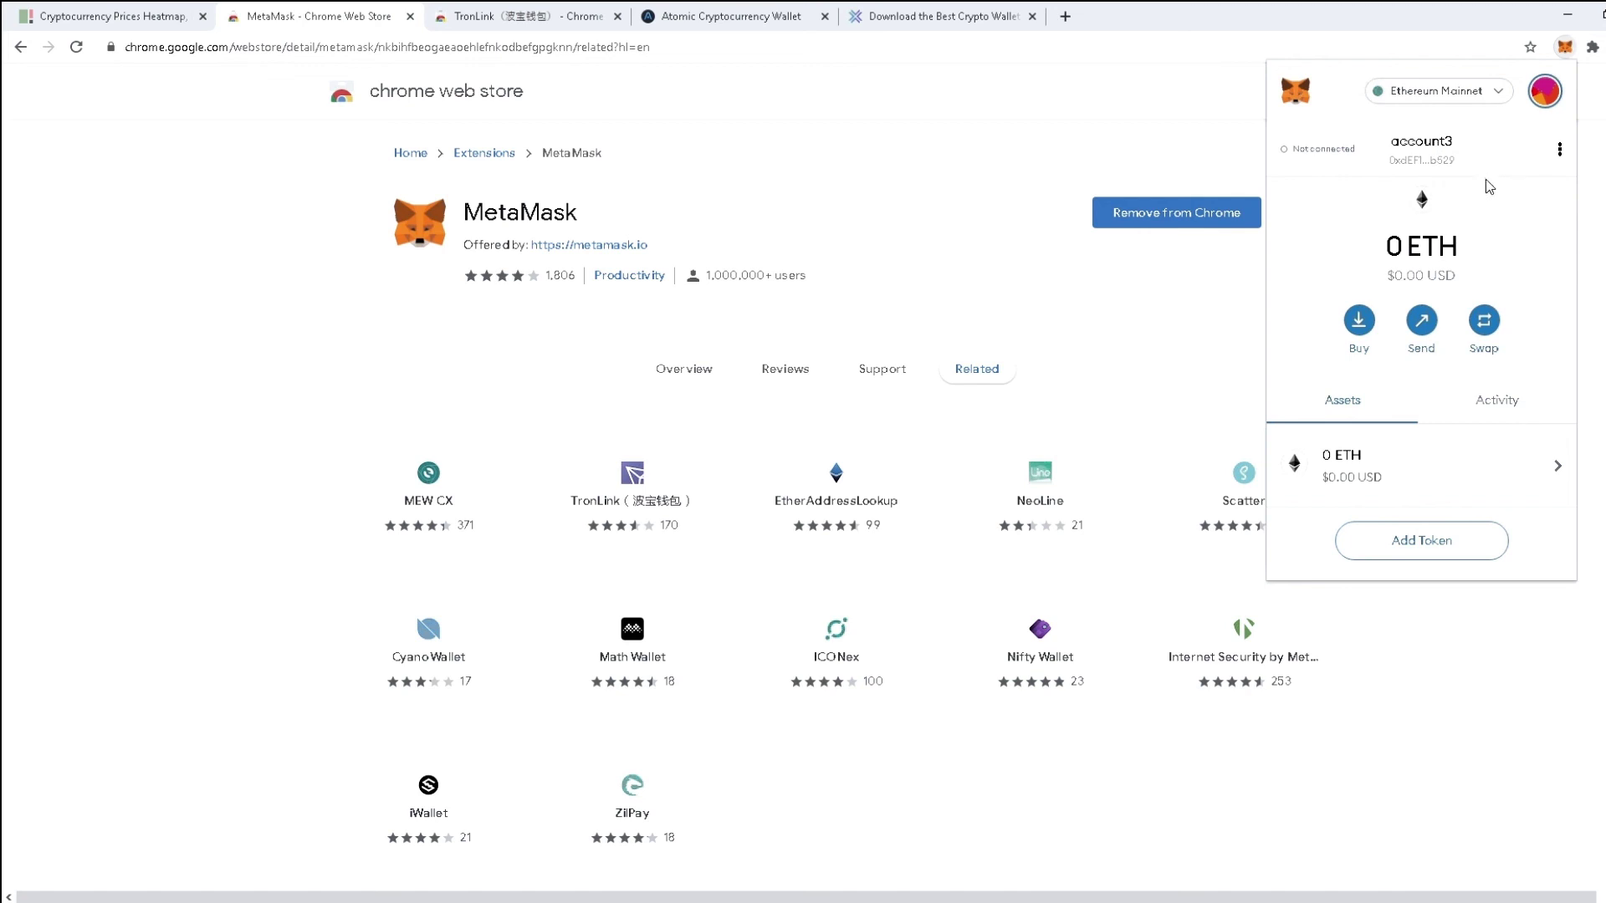
# - Switch the active wallet account to Account 1, and from there to "second account"
pyautogui.click(1544, 93)
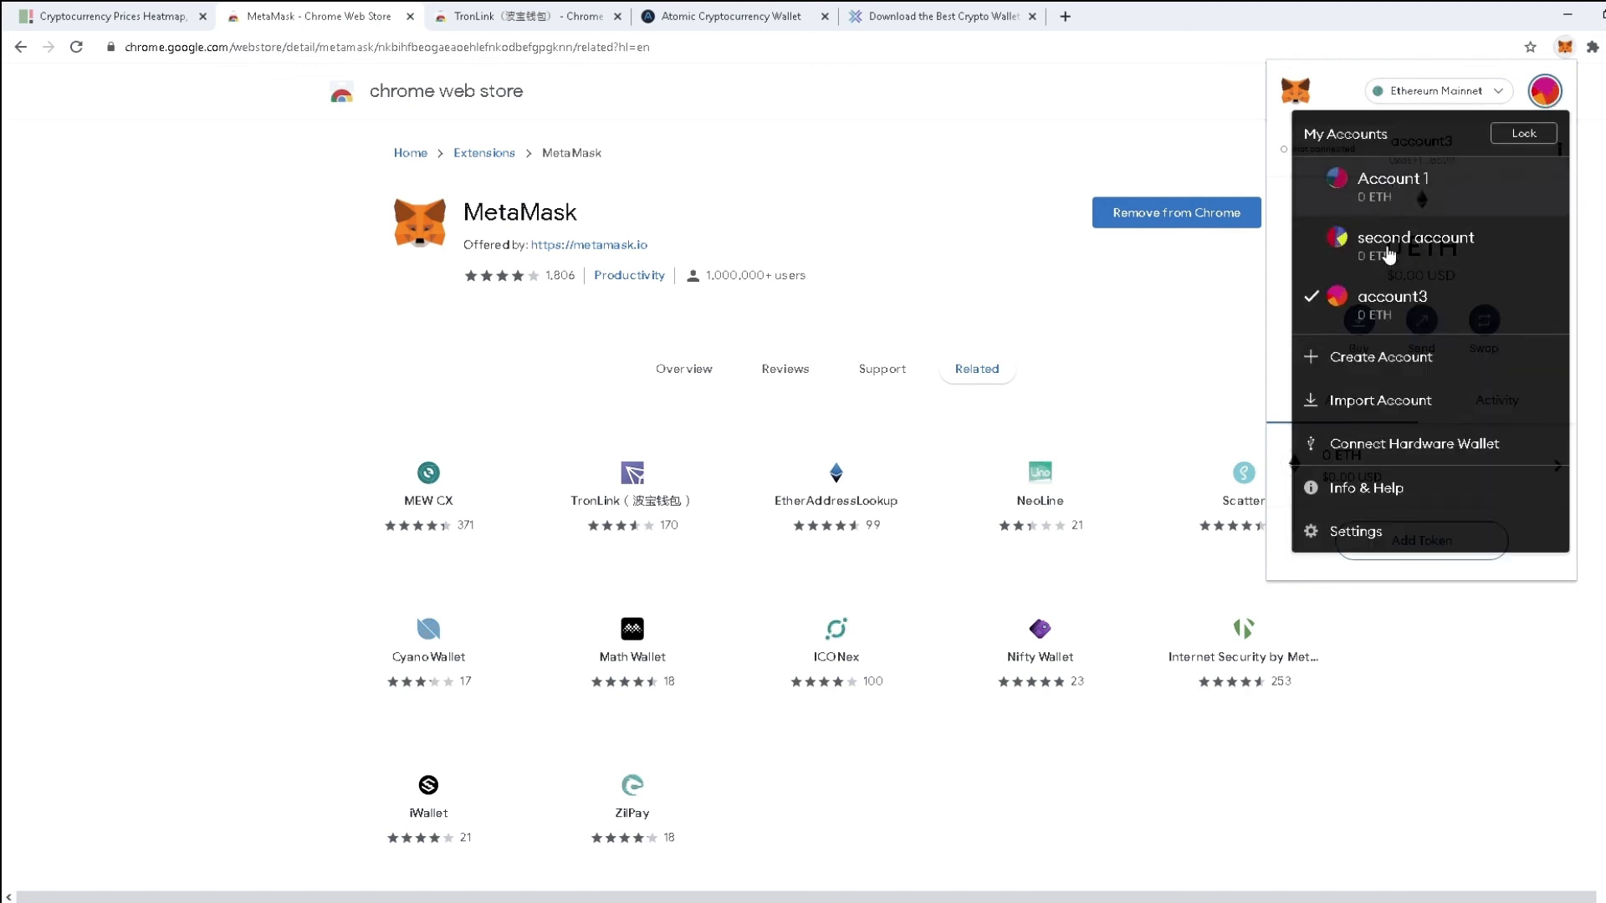
pyautogui.click(1368, 182)
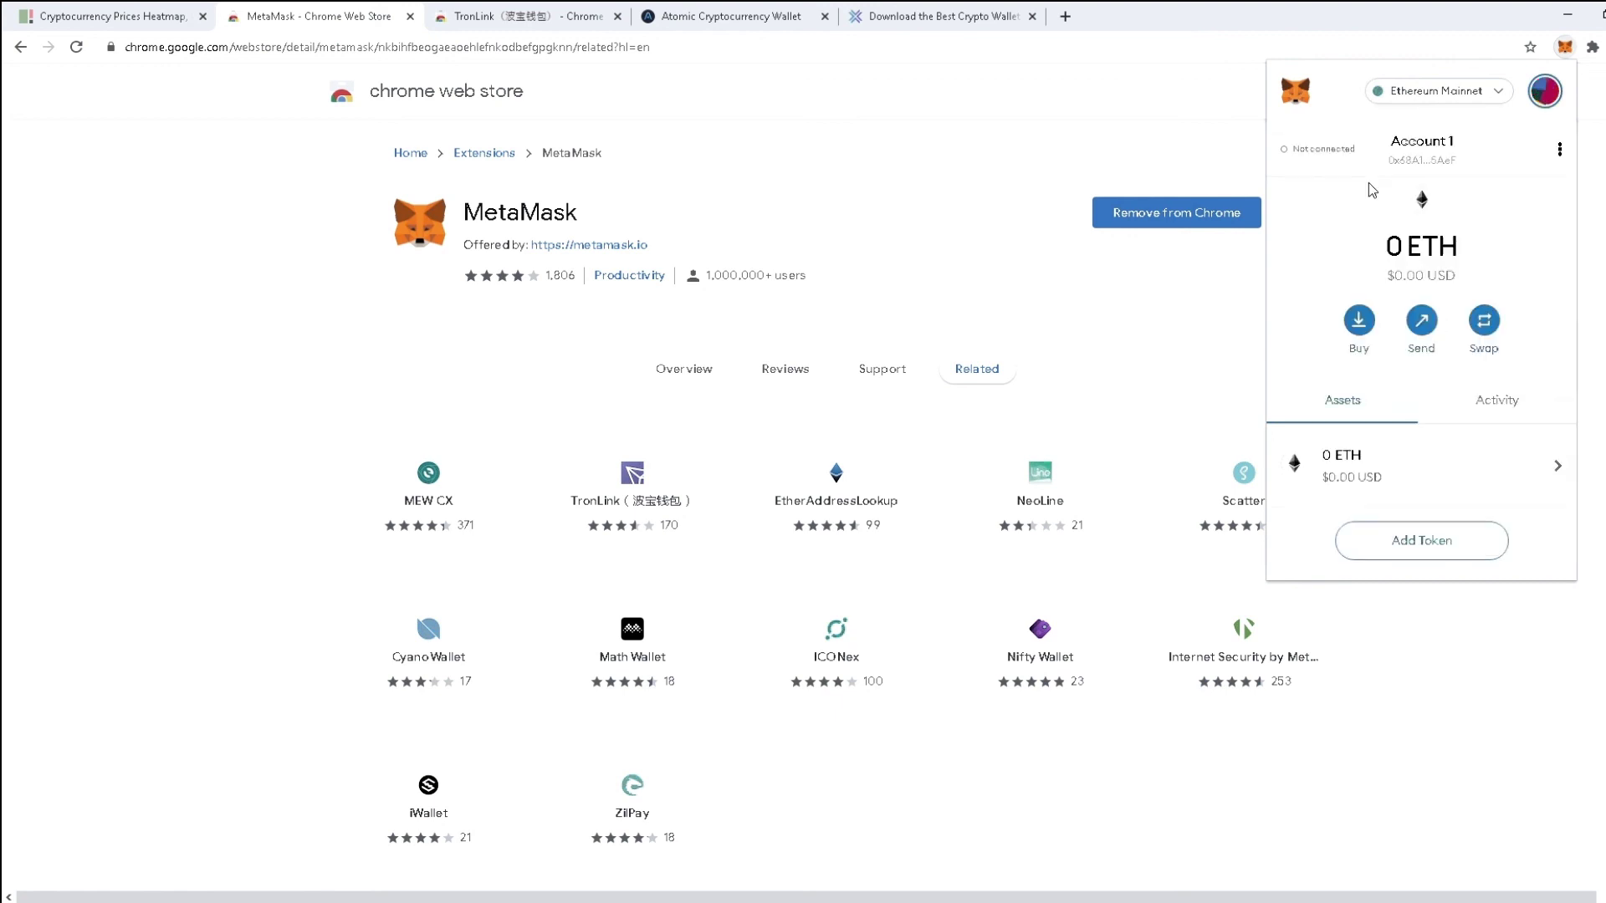
pyautogui.click(1544, 90)
pyautogui.click(1393, 244)
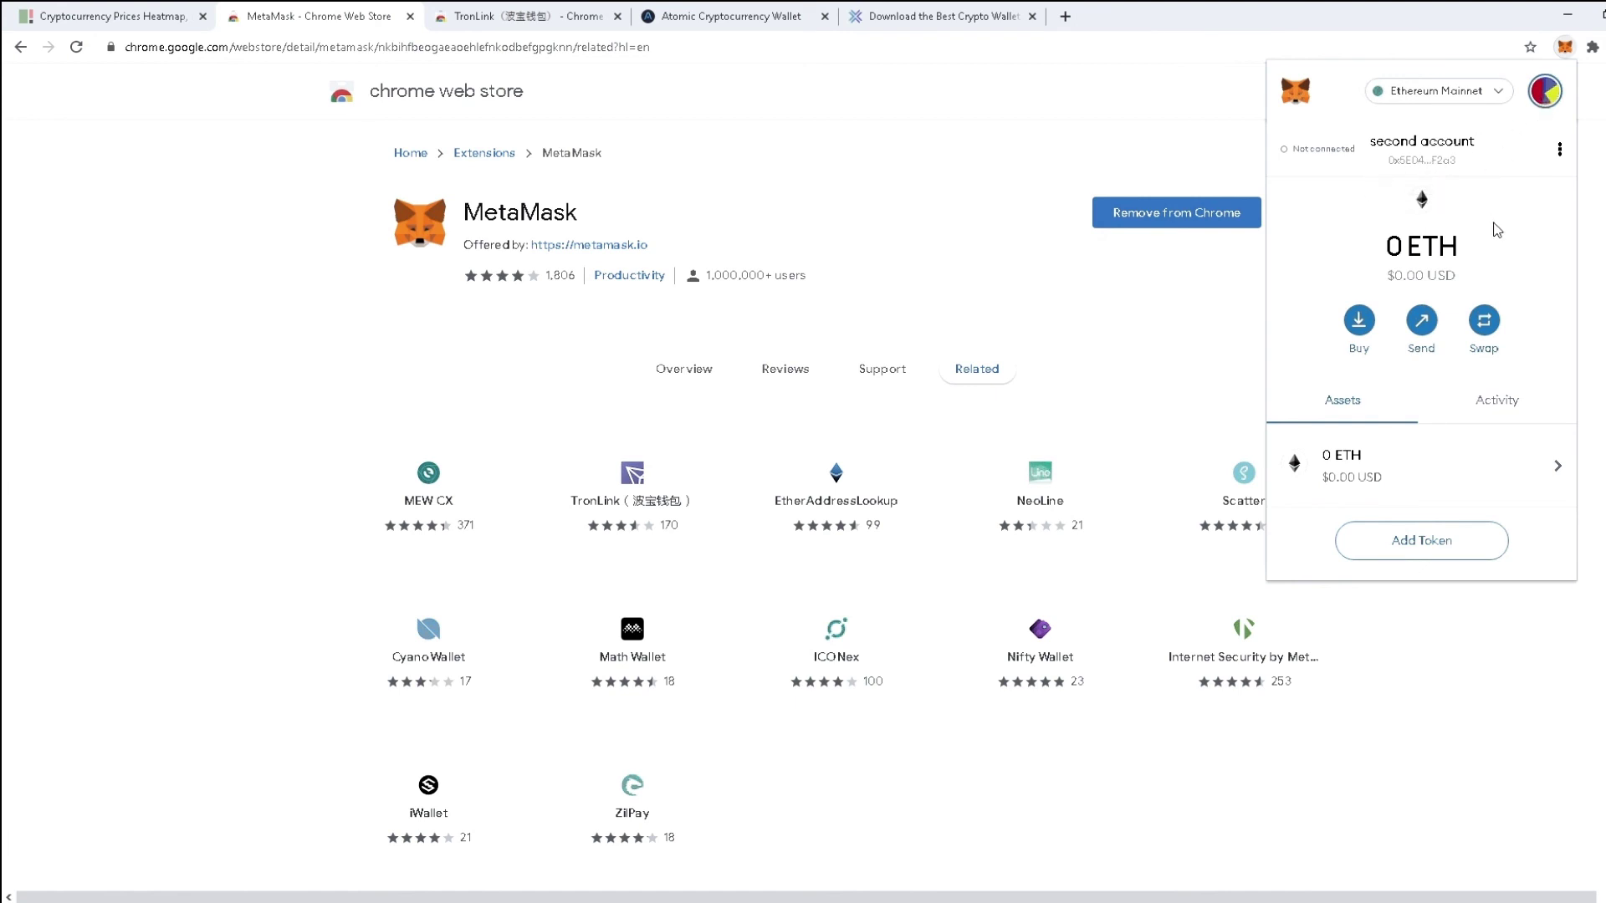
# - Copy the address of "second account" to the clipboard and switch back to Account 1
pyautogui.click(1420, 164)
pyautogui.click(1547, 94)
pyautogui.click(1407, 174)
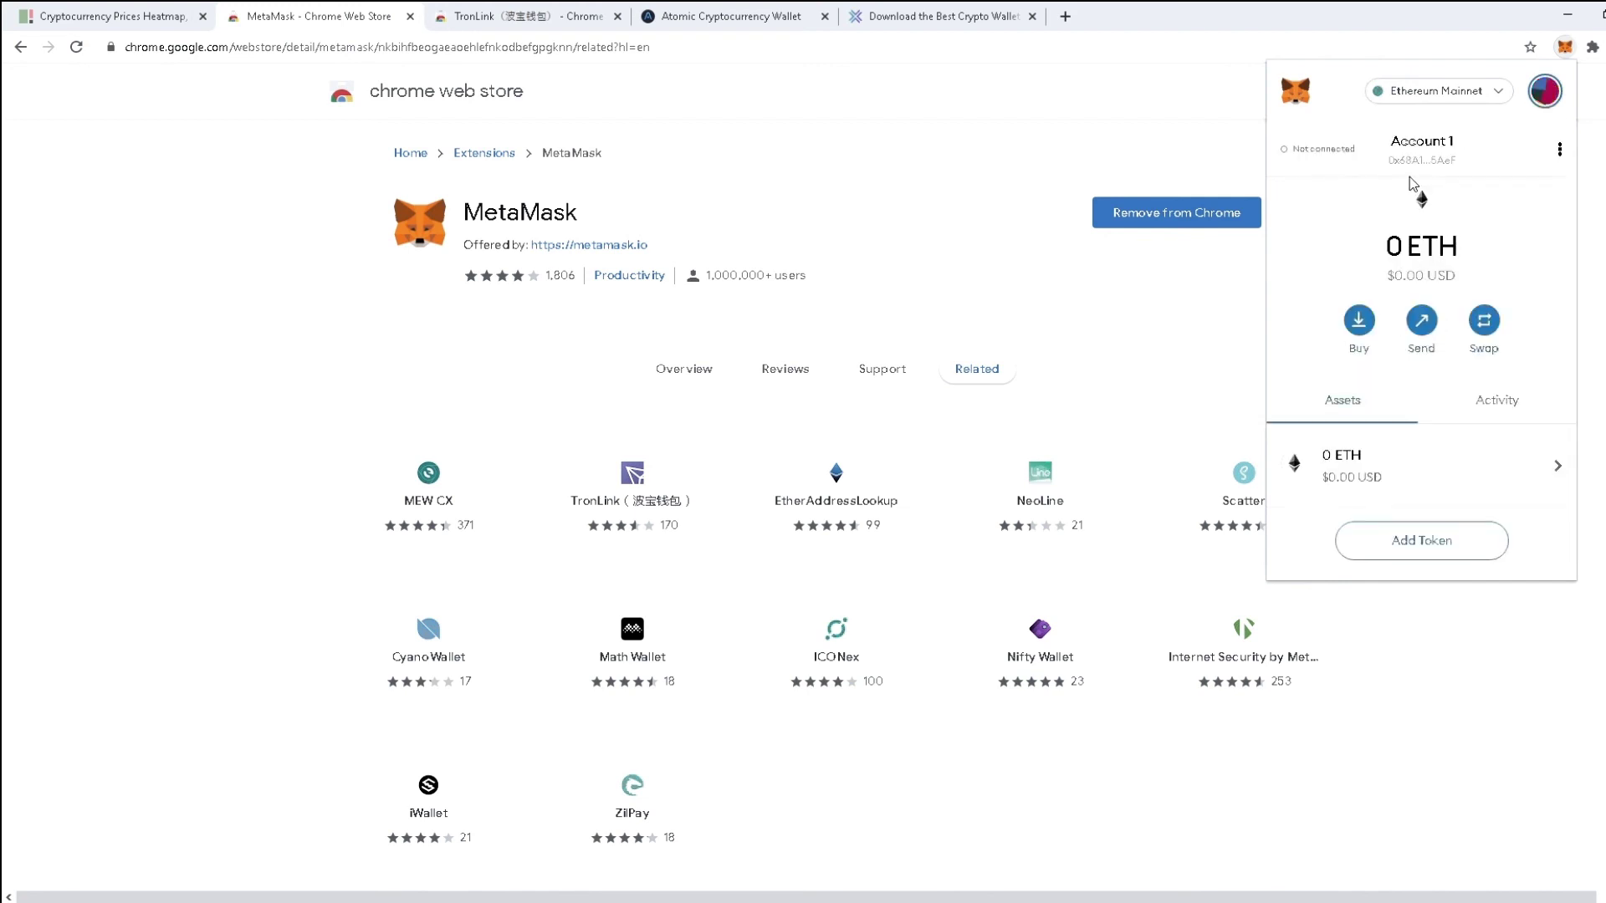